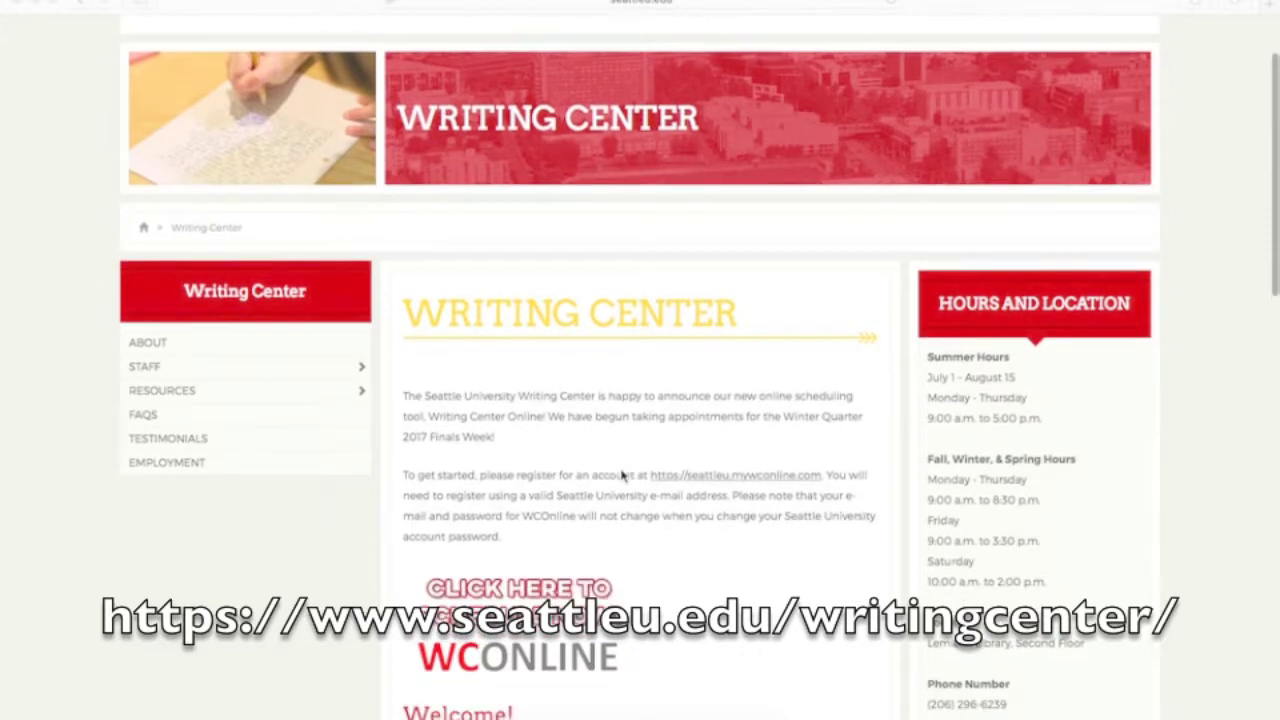
# - Scroll down the Writing Center page to the 'Click here to schedule now! WCONLINE' banner
pyautogui.scroll(-1, 620, 491)
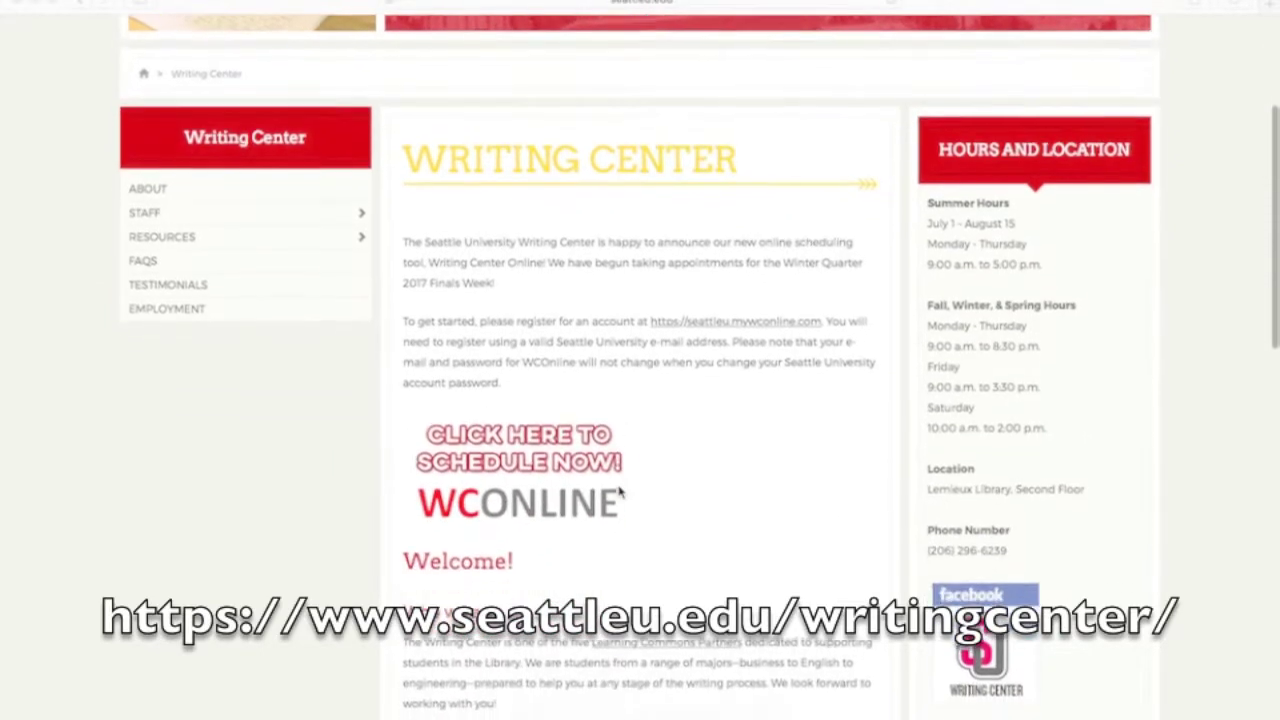
pyautogui.scroll(-1, 620, 491)
pyautogui.scroll(-1, 620, 491)
pyautogui.scroll(-1, 620, 491)
pyautogui.scroll(-1, 619, 491)
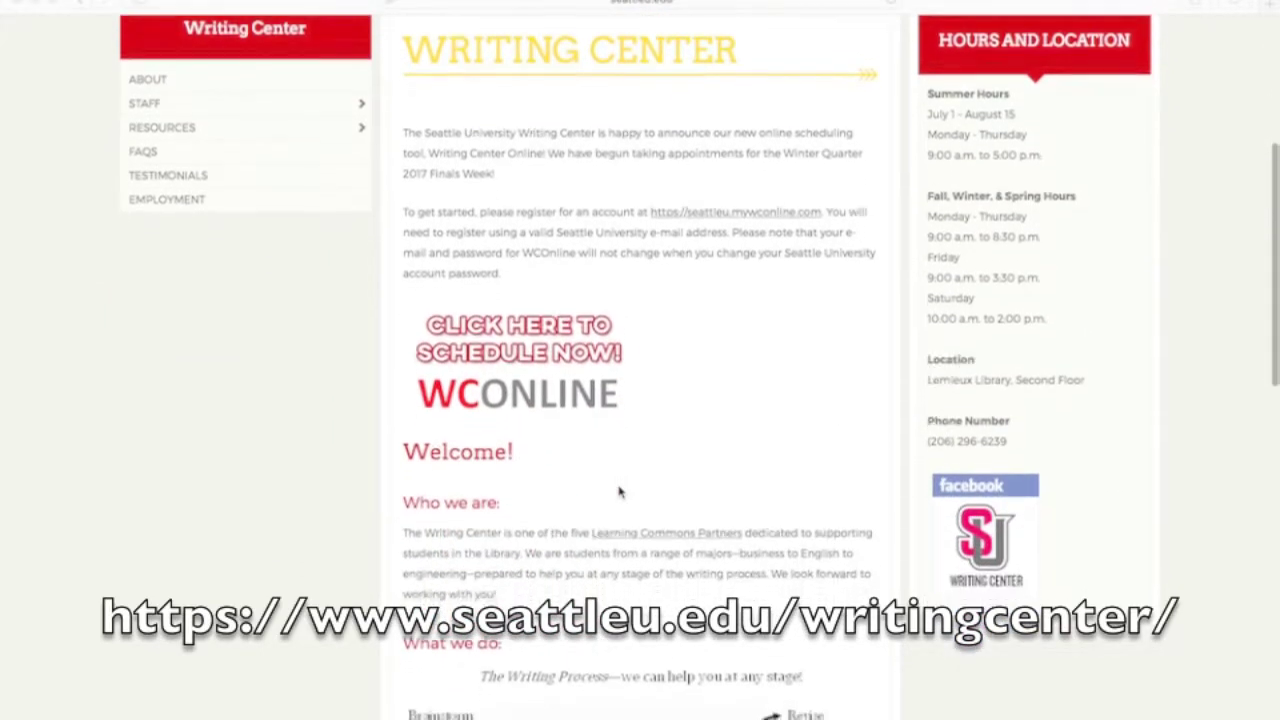
pyautogui.scroll(-1, 617, 505)
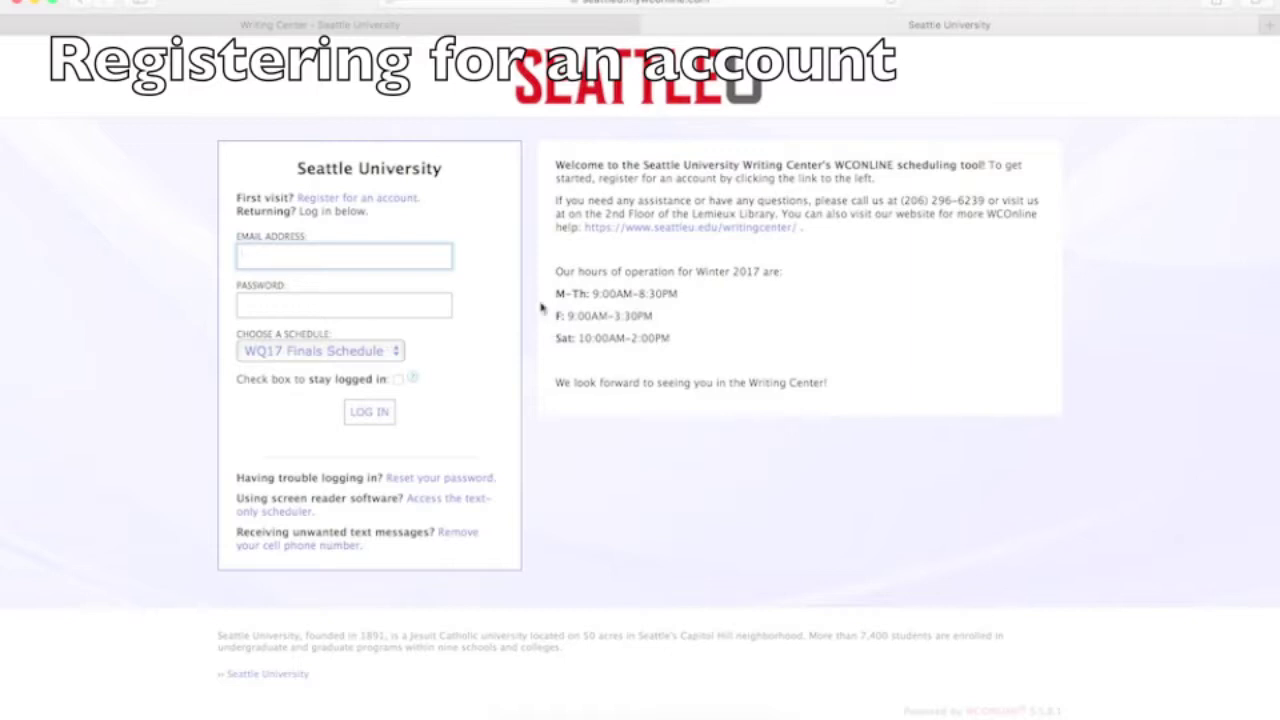
# - Start a new WCOnline account and enter a Seattle University email address as its email
pyautogui.click(404, 199)
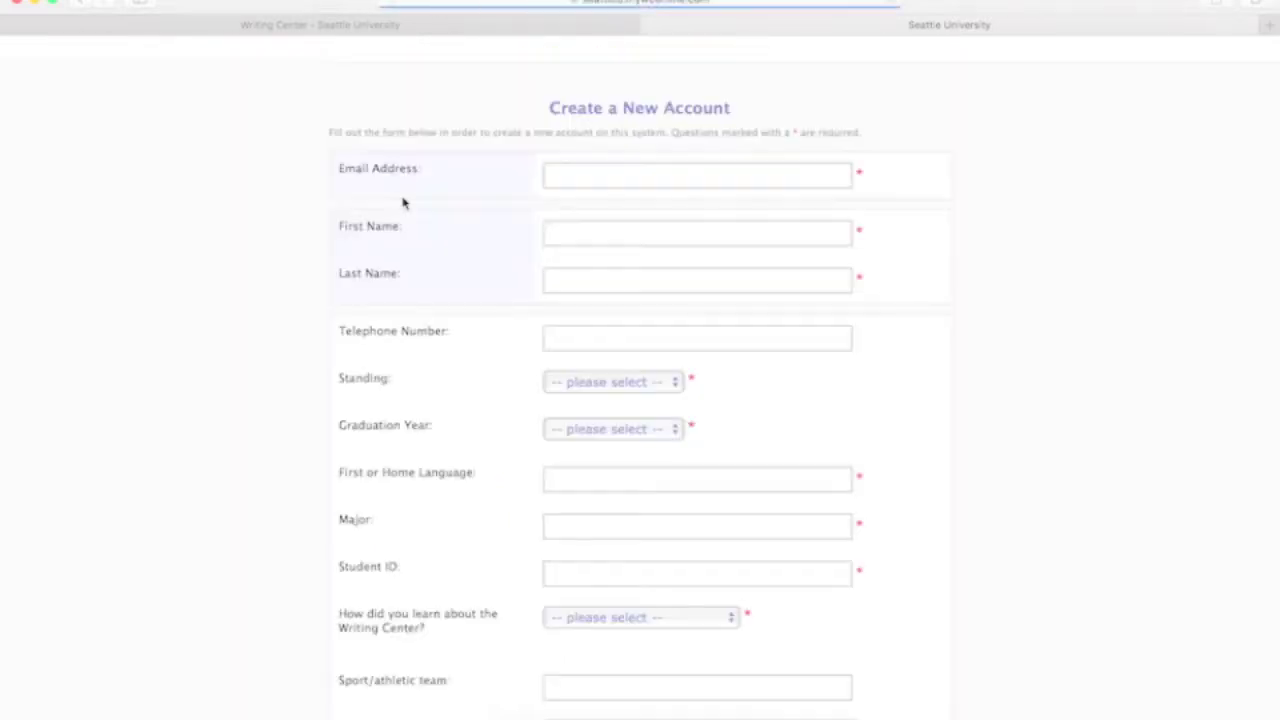
pyautogui.click(601, 233)
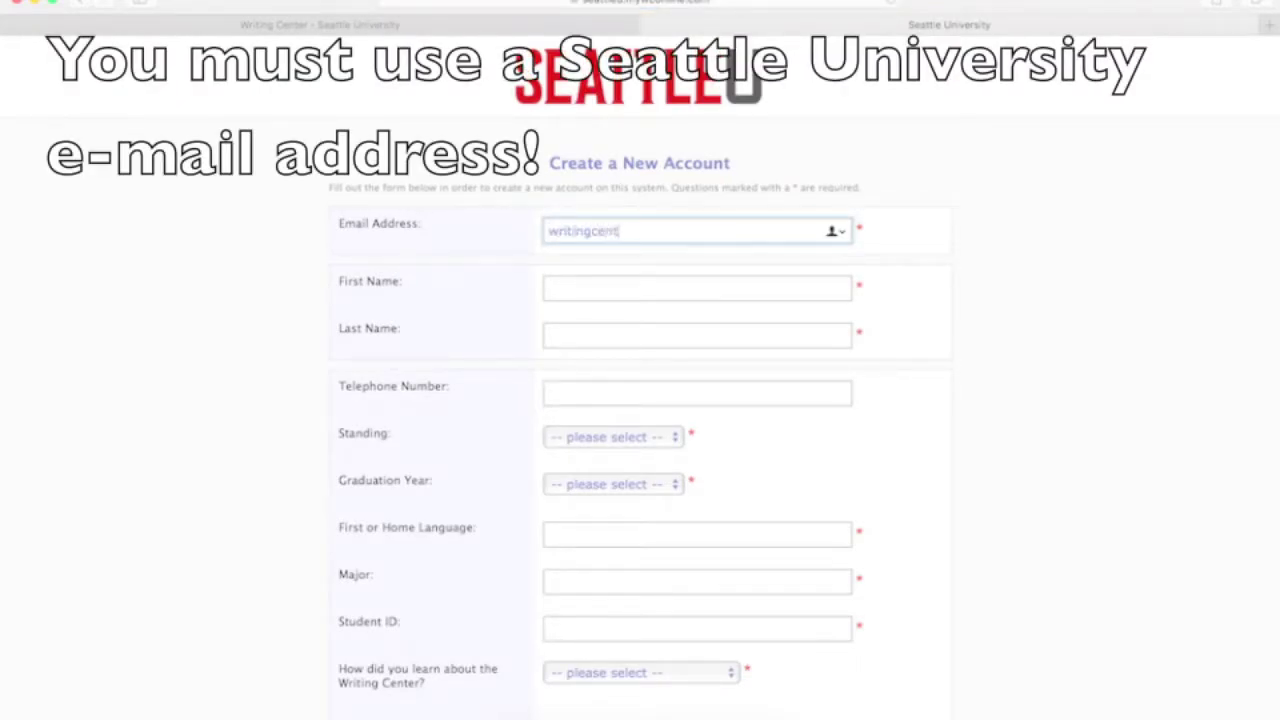
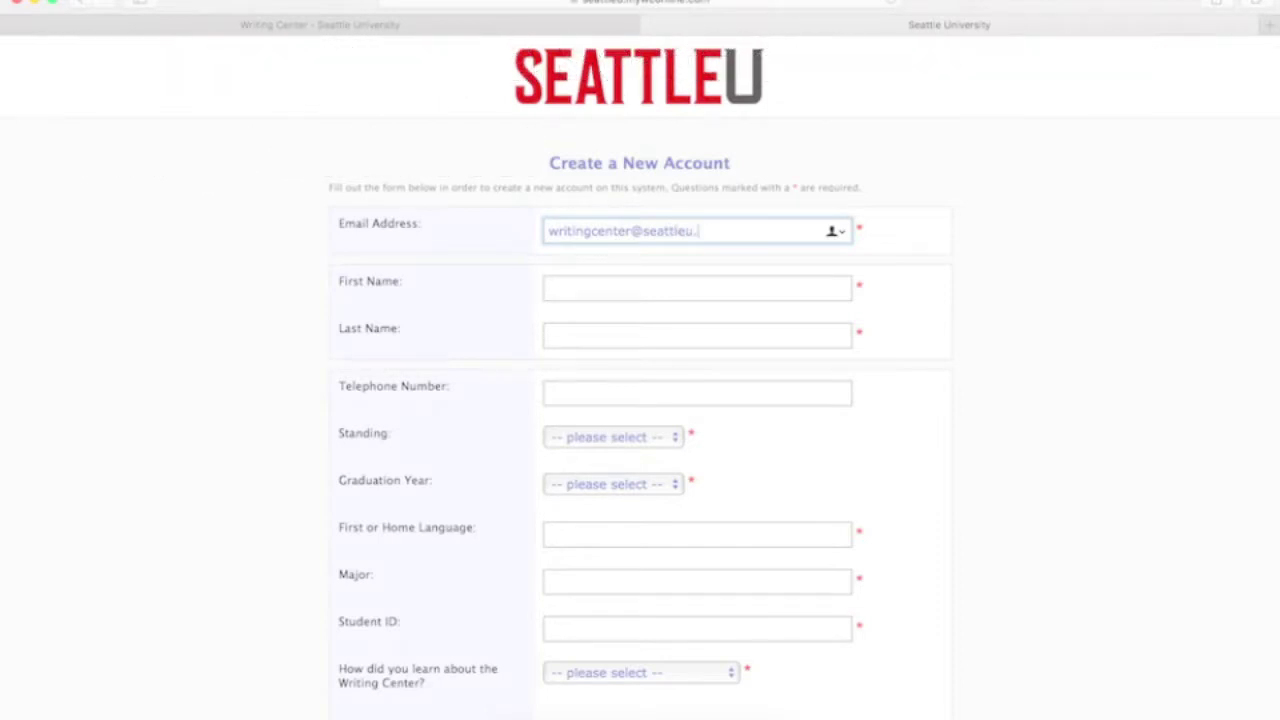
pyautogui.press('Tab')
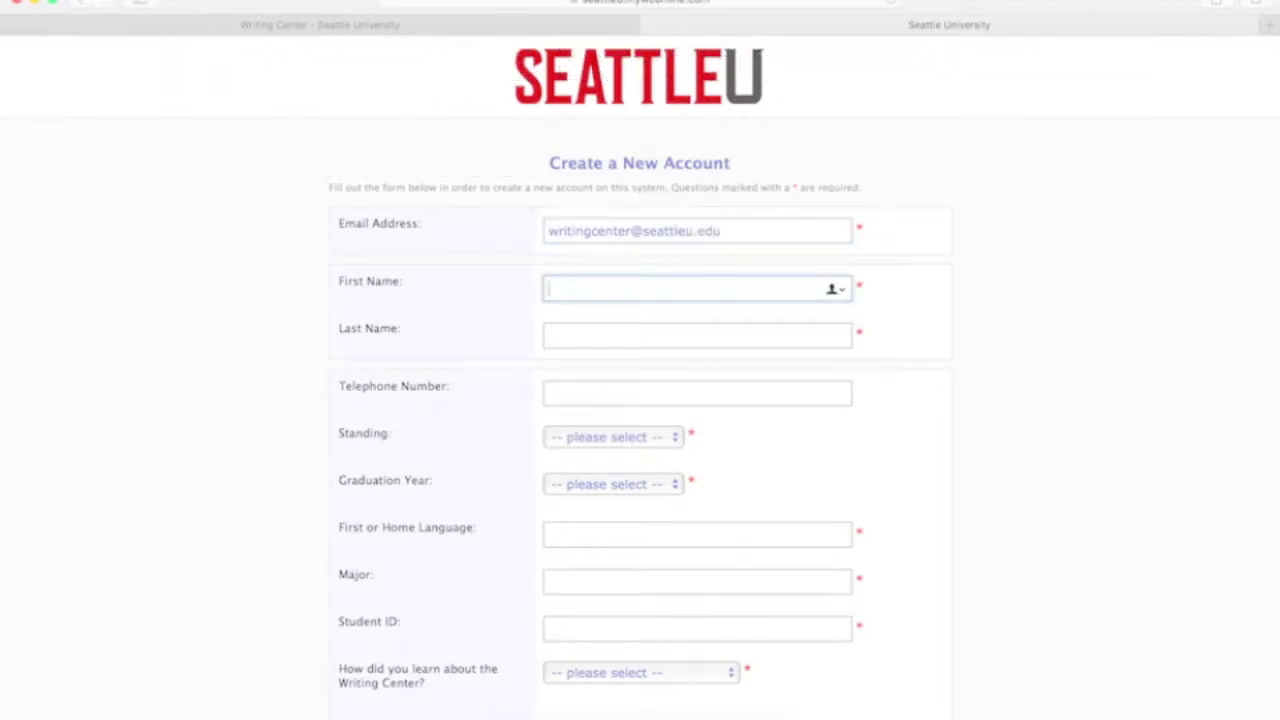
# - Scroll through the remaining fields of the Create a New Account form
pyautogui.scroll(-3, 604, 238)
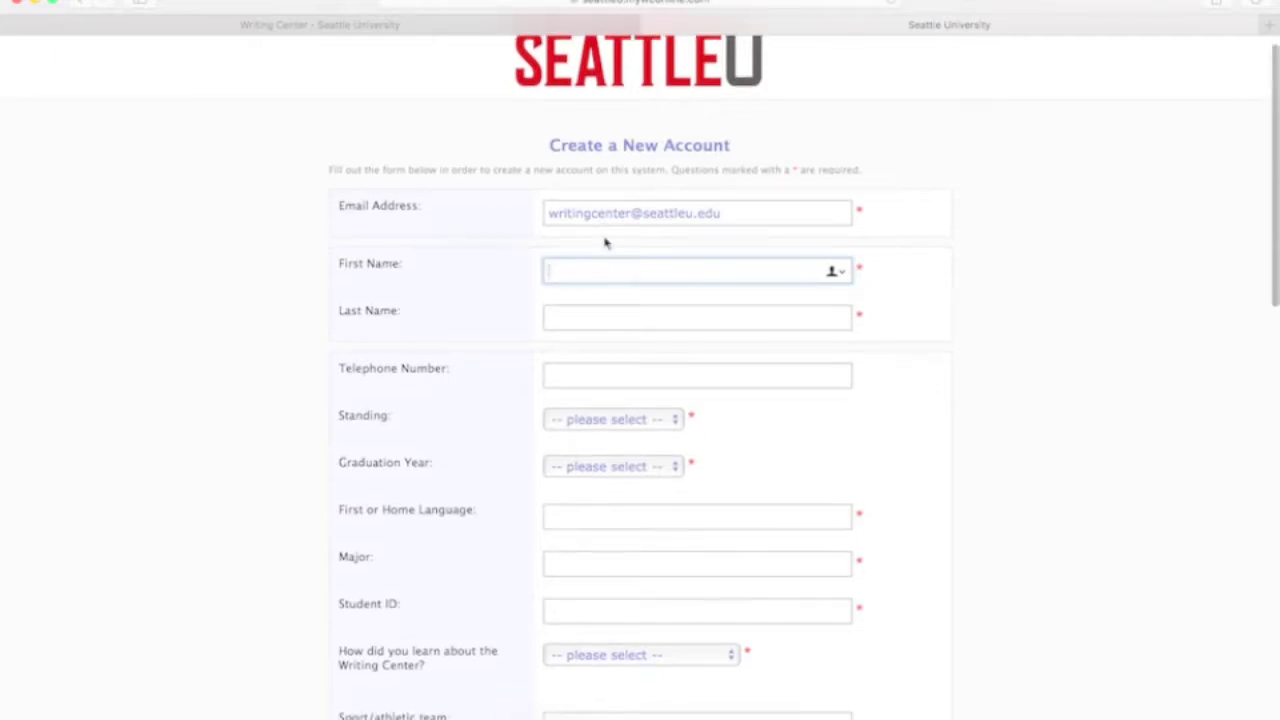
pyautogui.scroll(-2, 604, 241)
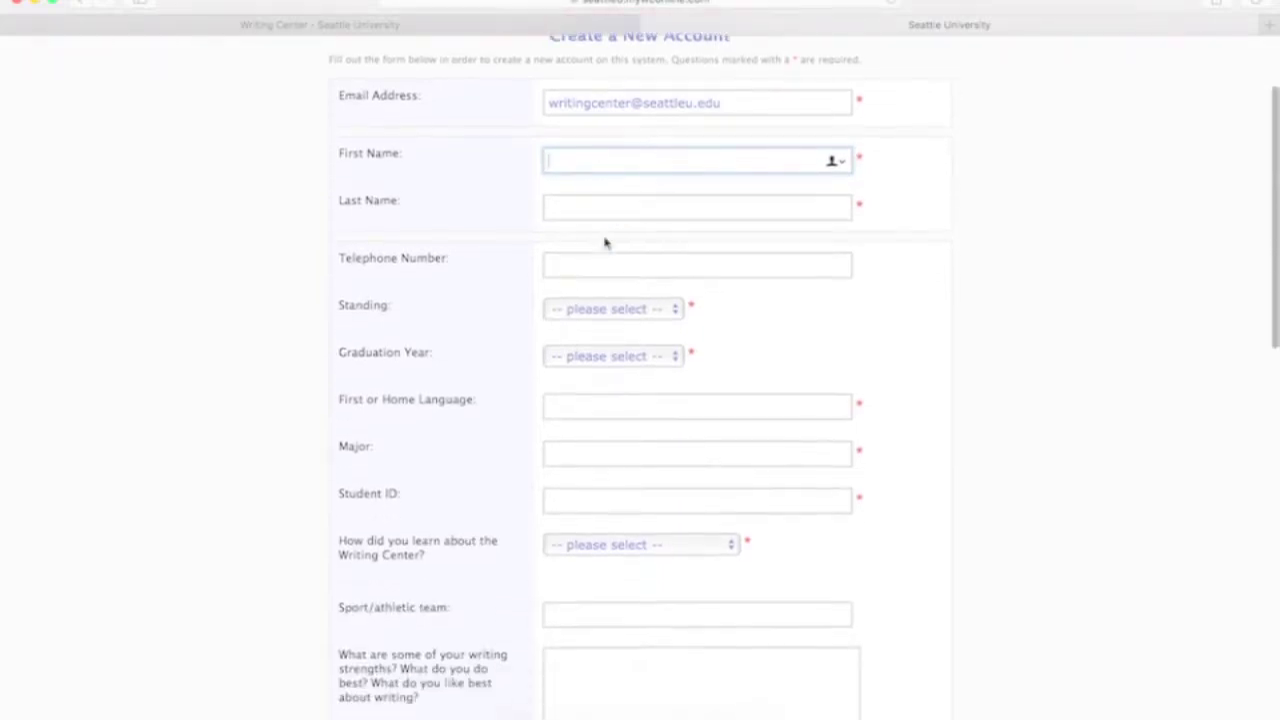
pyautogui.scroll(-1, 604, 241)
pyautogui.scroll(-1, 604, 241)
pyautogui.scroll(-2, 604, 241)
pyautogui.scroll(-1, 604, 241)
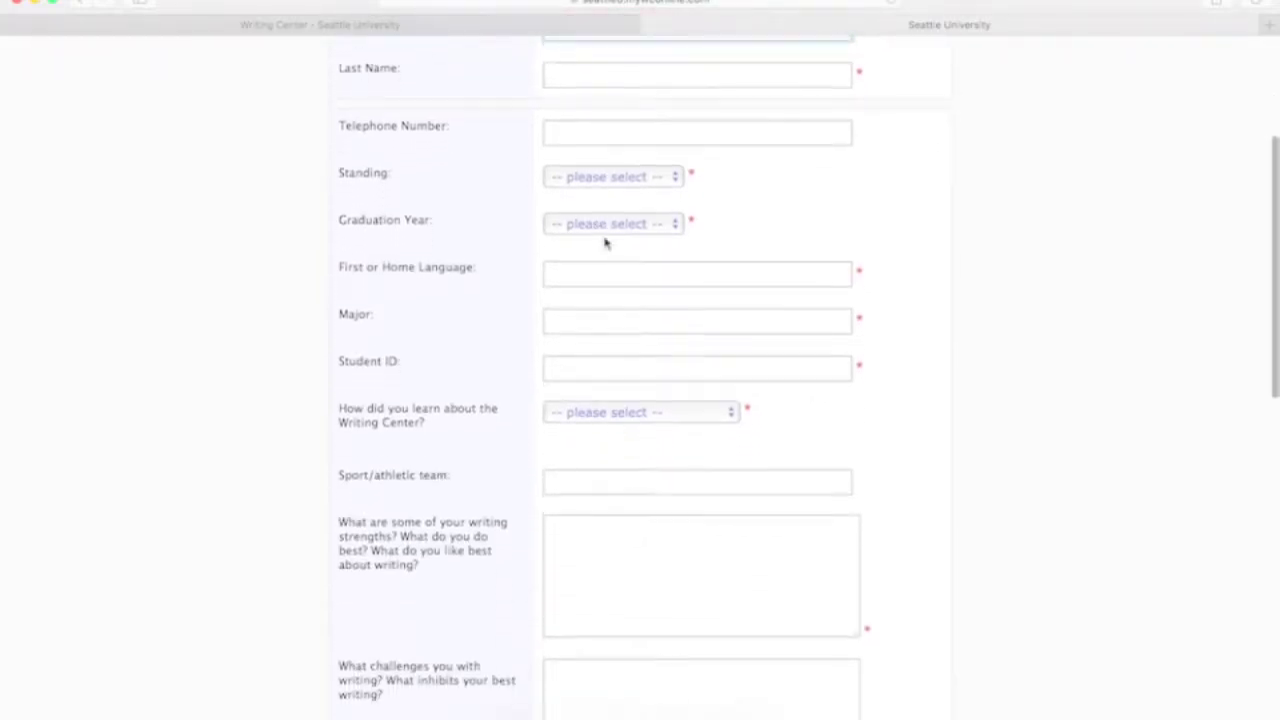
pyautogui.scroll(-1, 718, 352)
pyautogui.scroll(-2, 718, 352)
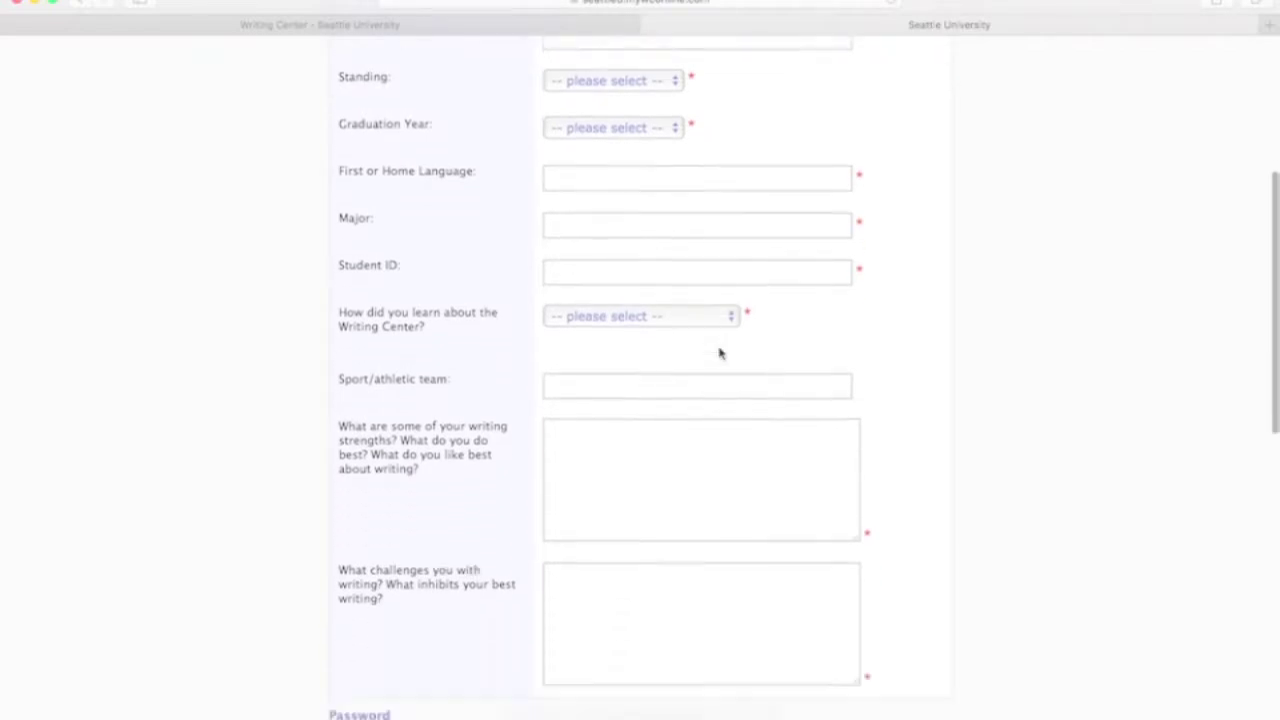
pyautogui.scroll(-2, 718, 352)
pyautogui.scroll(-1, 718, 352)
pyautogui.scroll(-2, 718, 352)
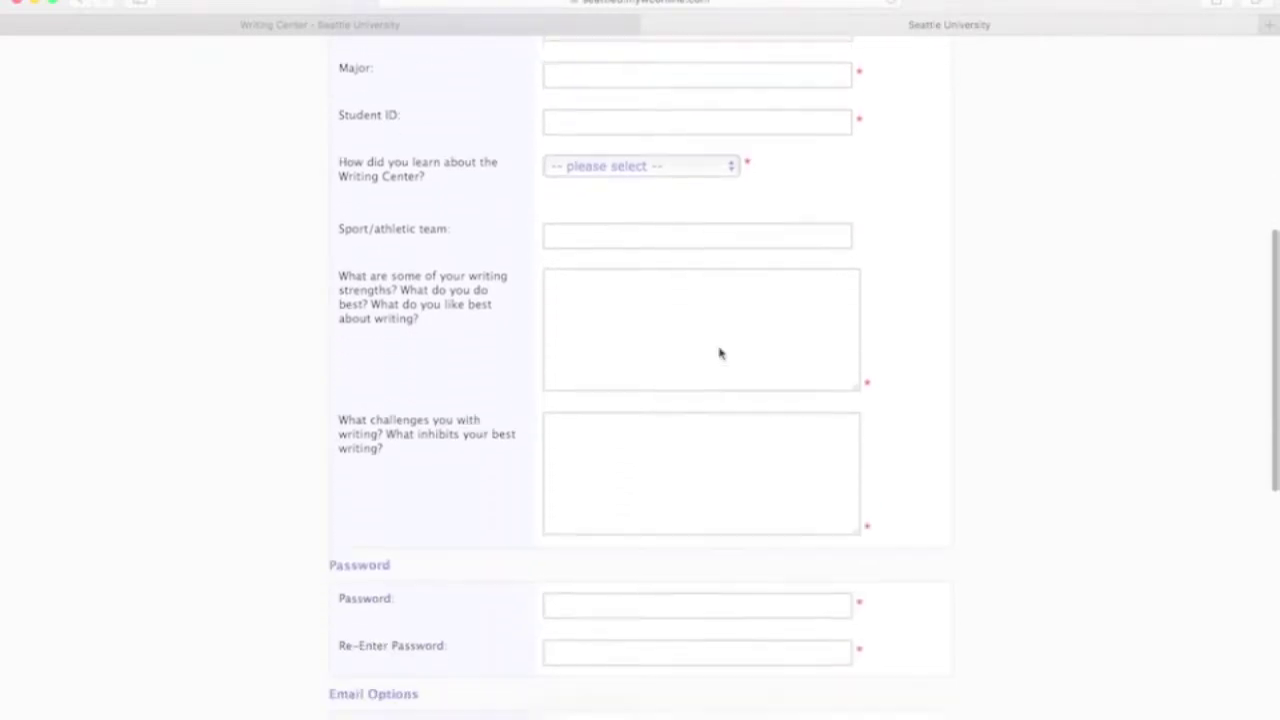
pyautogui.scroll(-2, 718, 352)
pyautogui.scroll(-1, 718, 352)
pyautogui.scroll(-3, 718, 352)
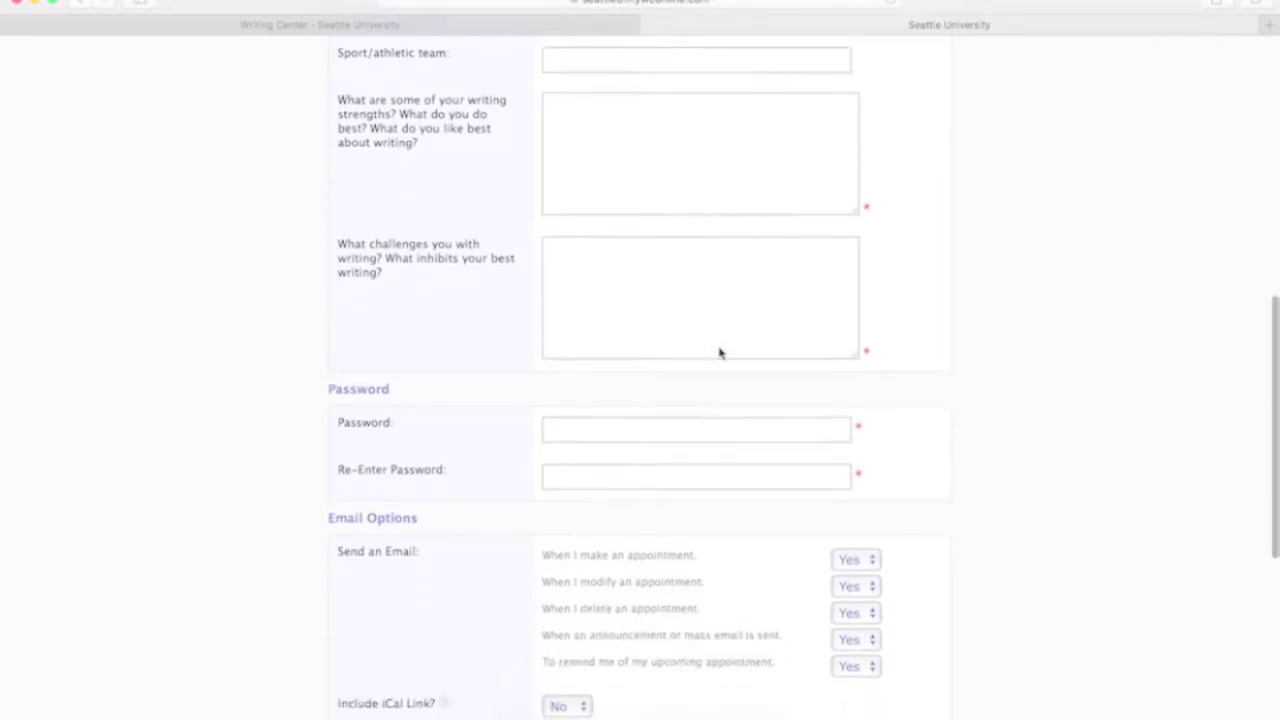
pyautogui.scroll(-2, 718, 352)
pyautogui.scroll(-2, 718, 352)
pyautogui.scroll(-1, 718, 352)
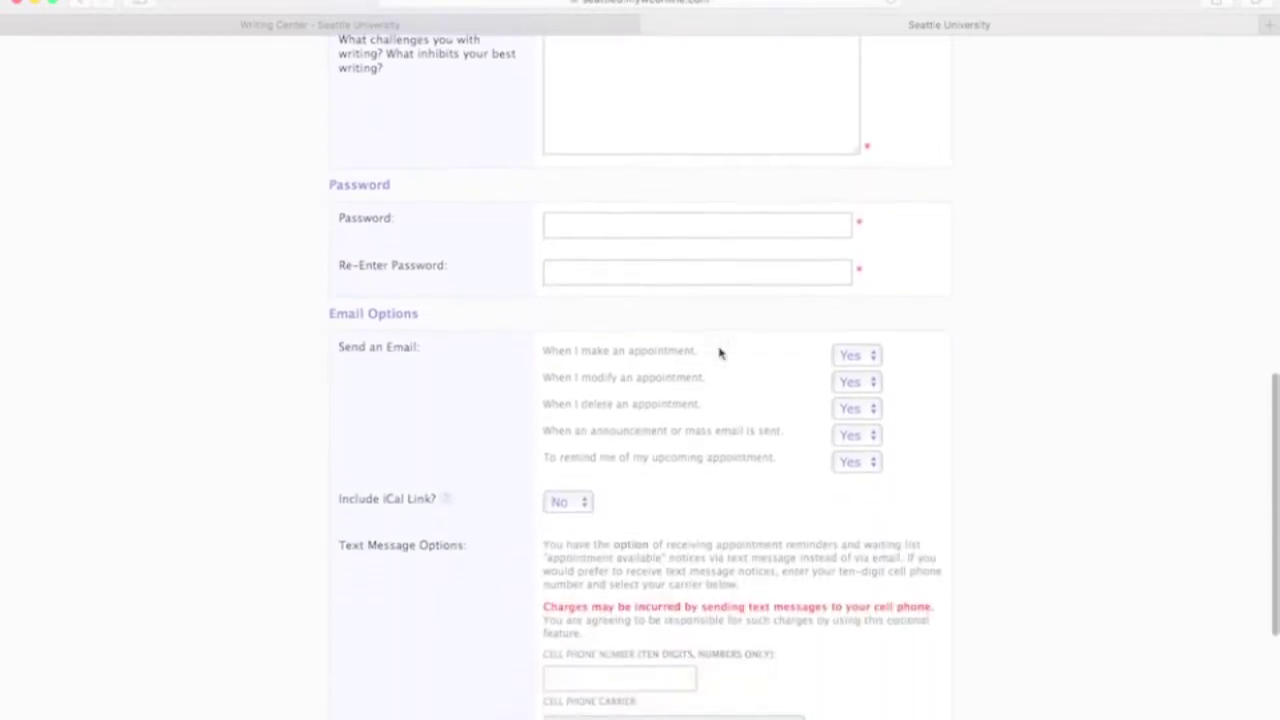
pyautogui.scroll(-1, 718, 352)
pyautogui.scroll(-1, 720, 355)
pyautogui.scroll(-1, 720, 355)
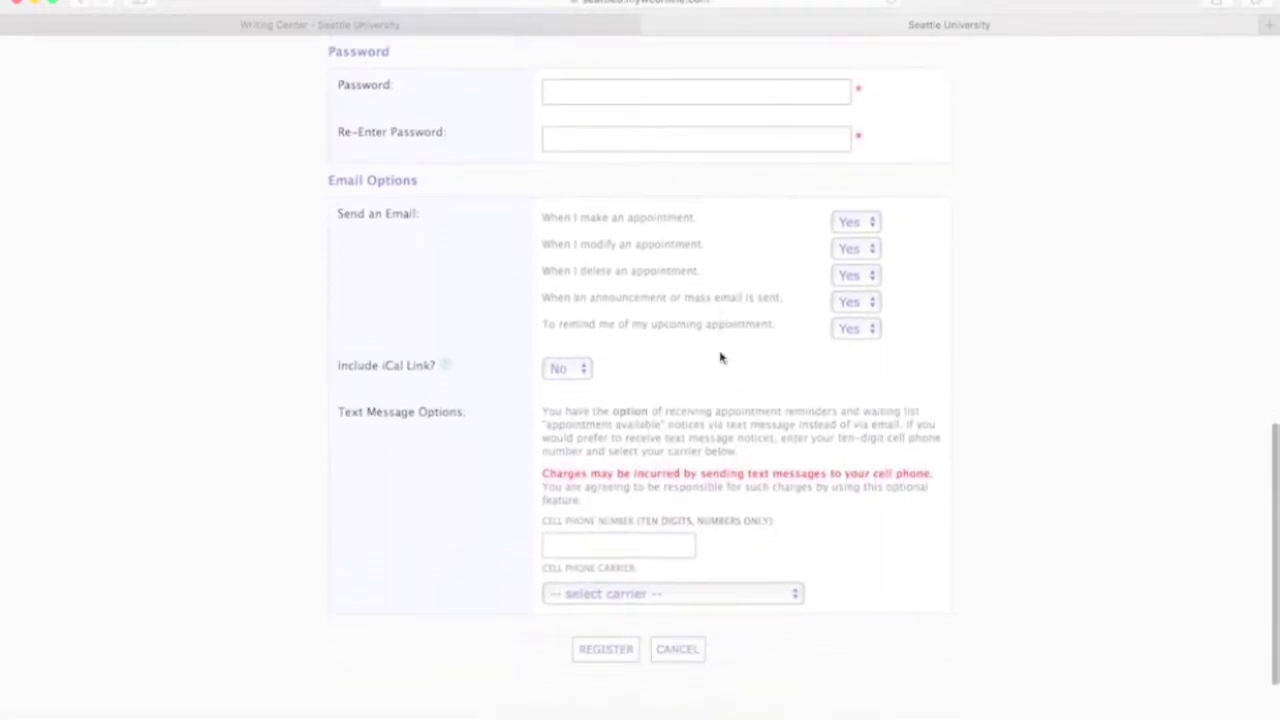
pyautogui.scroll(-1, 720, 357)
pyautogui.scroll(-1, 720, 357)
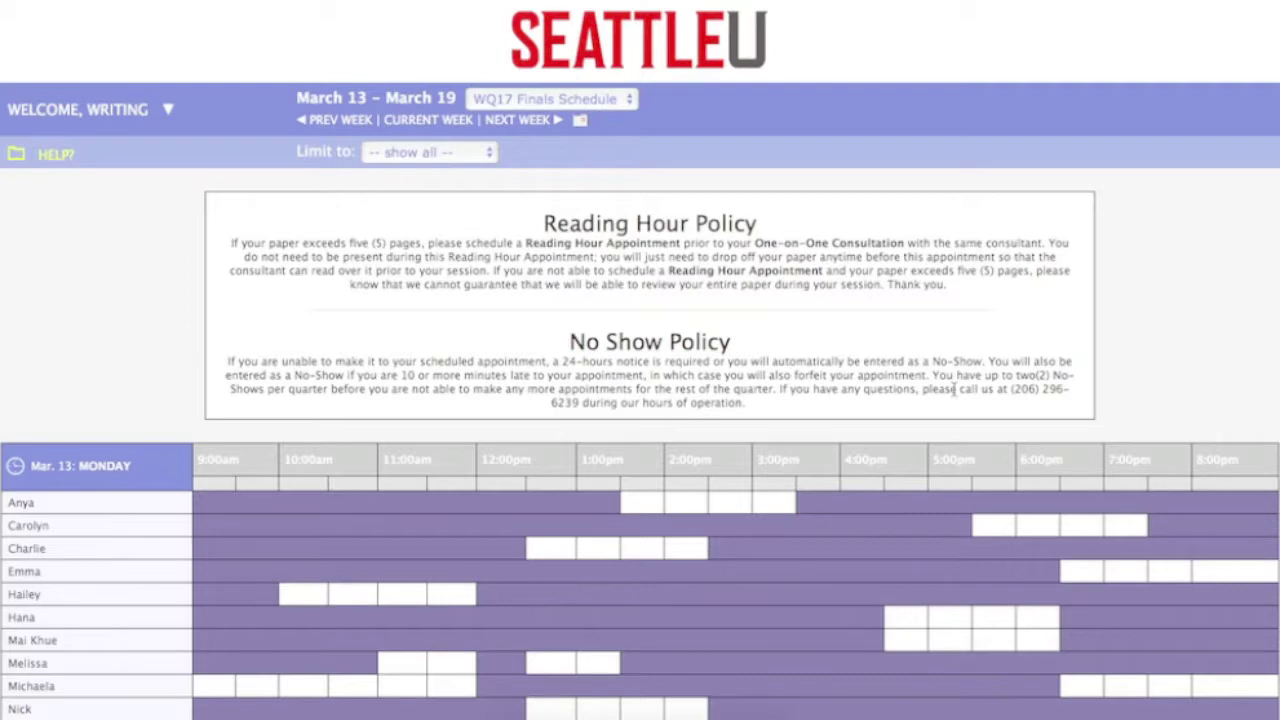
pyautogui.scroll(-1, 954, 390)
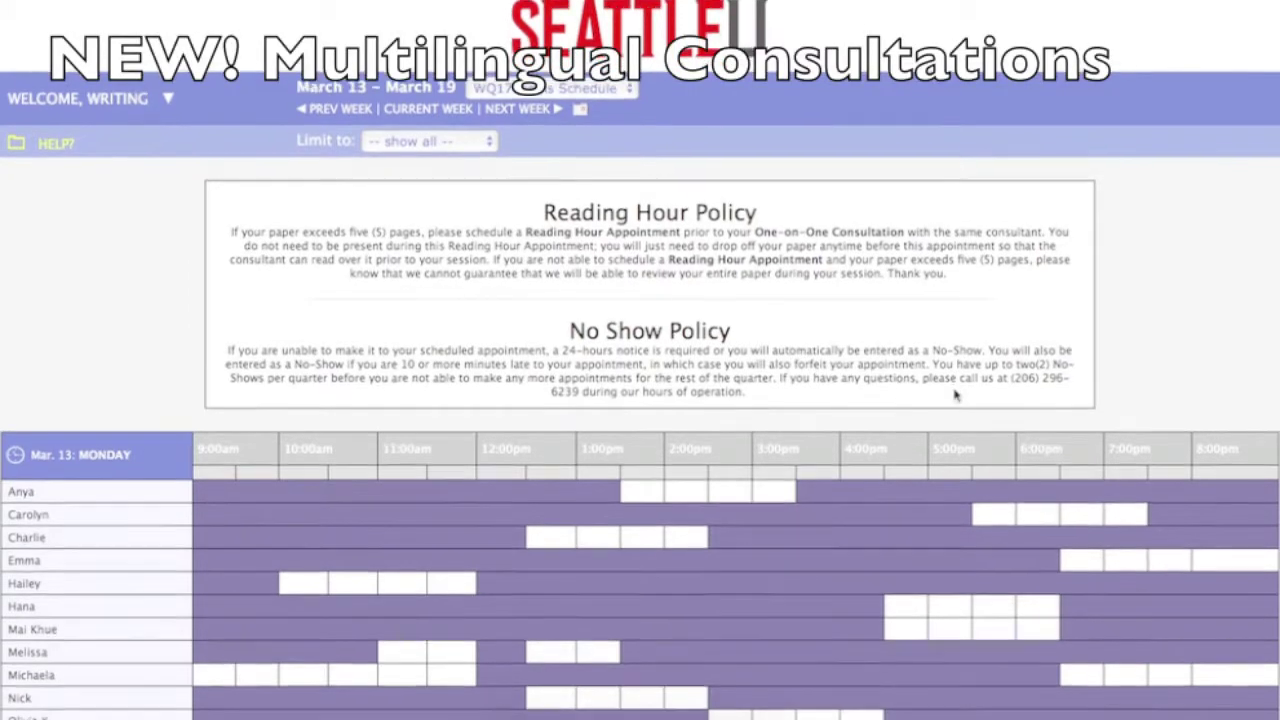
pyautogui.scroll(-2, 954, 395)
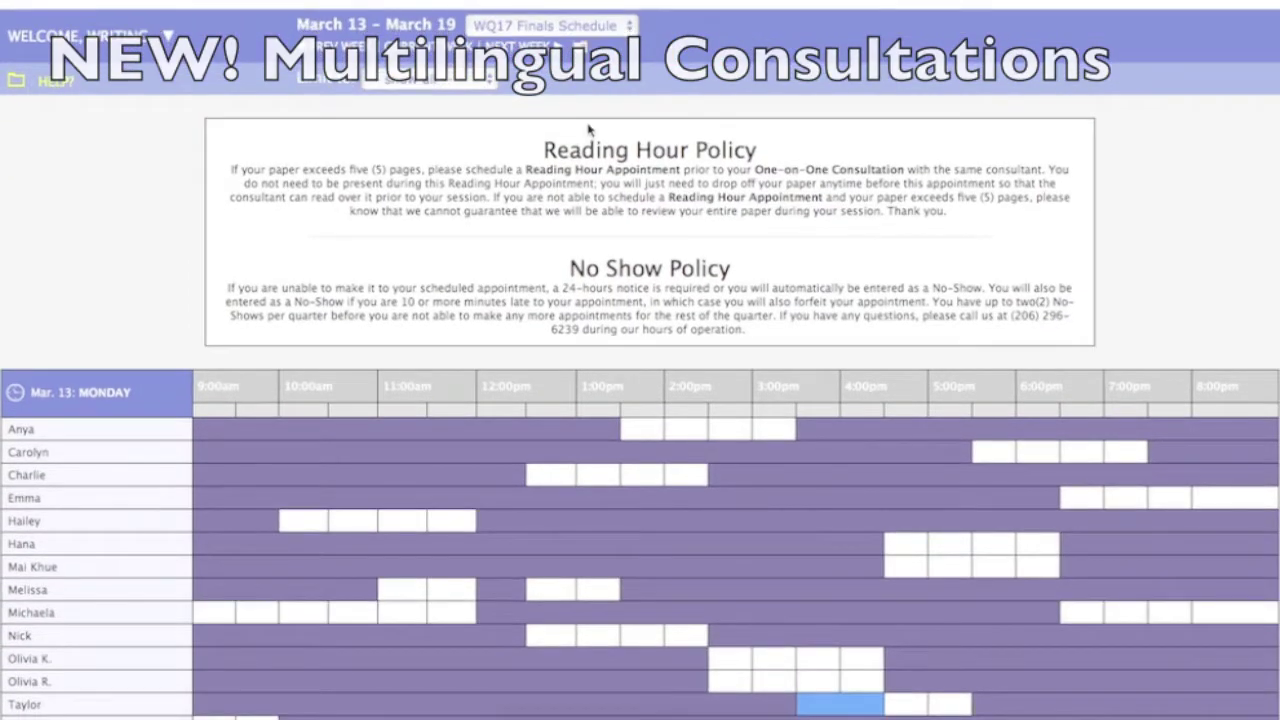
pyautogui.click(464, 79)
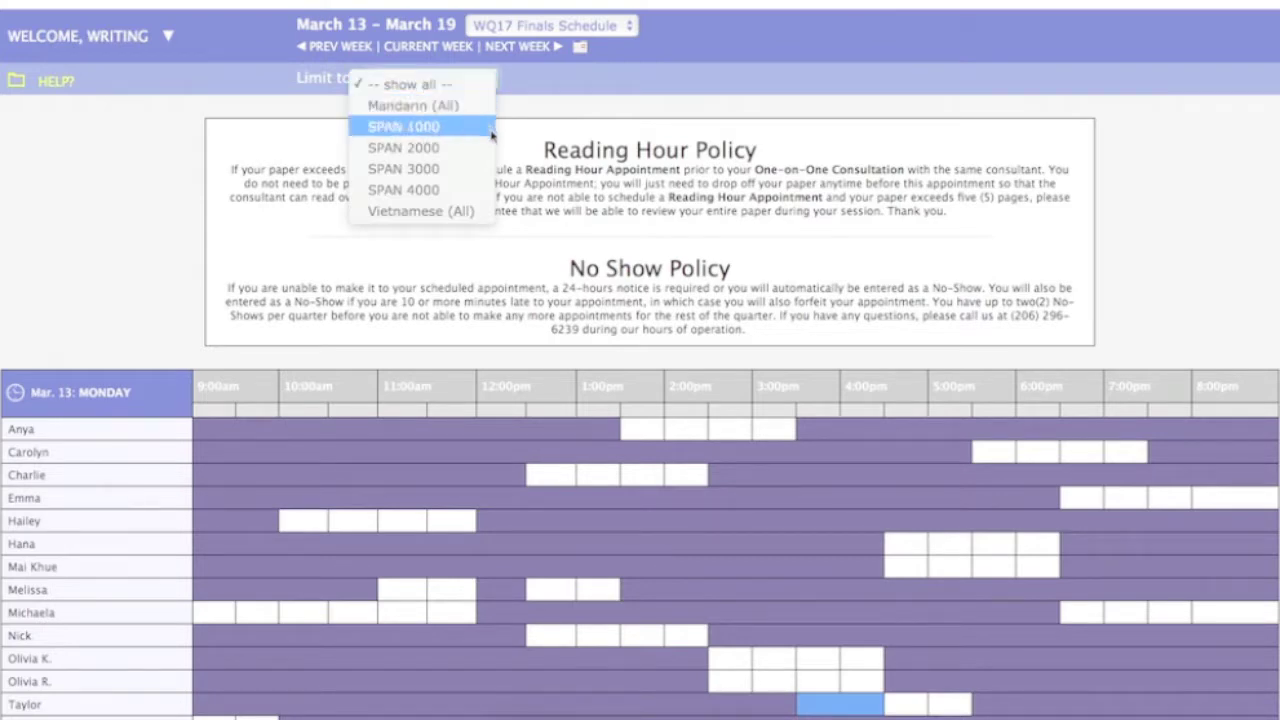
pyautogui.click(633, 258)
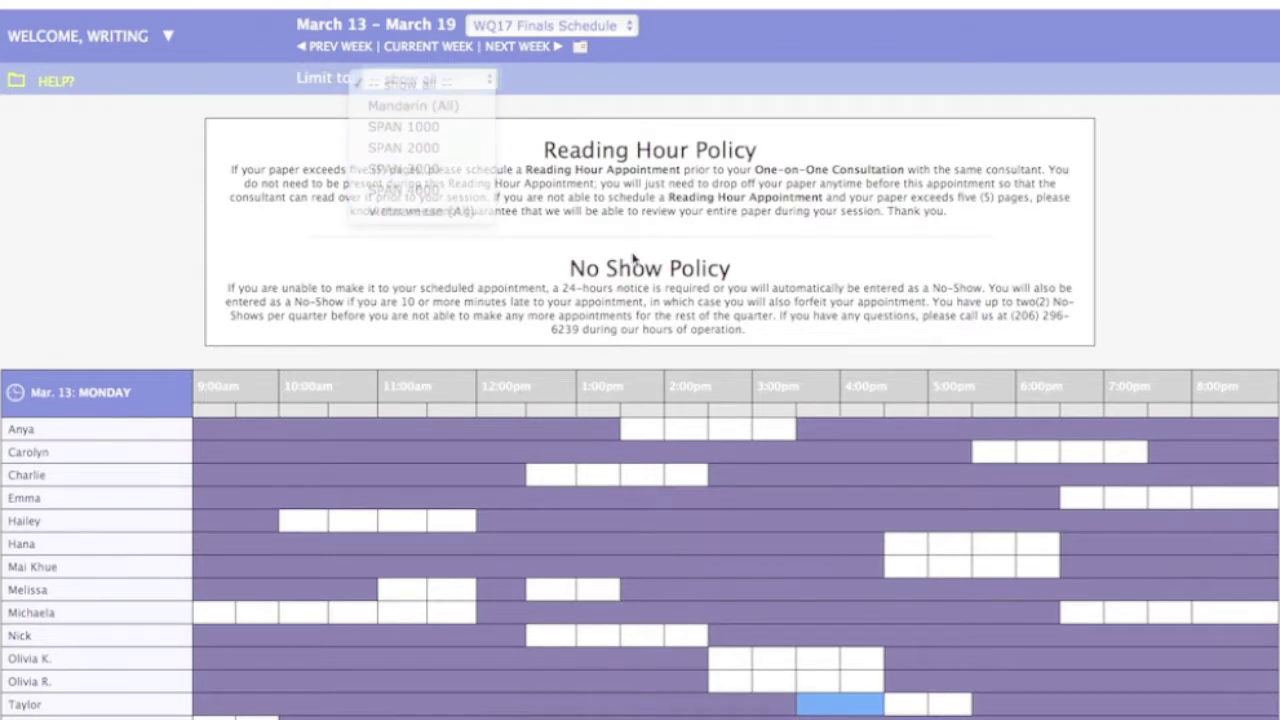
pyautogui.scroll(-1, 633, 258)
pyautogui.scroll(-2, 632, 252)
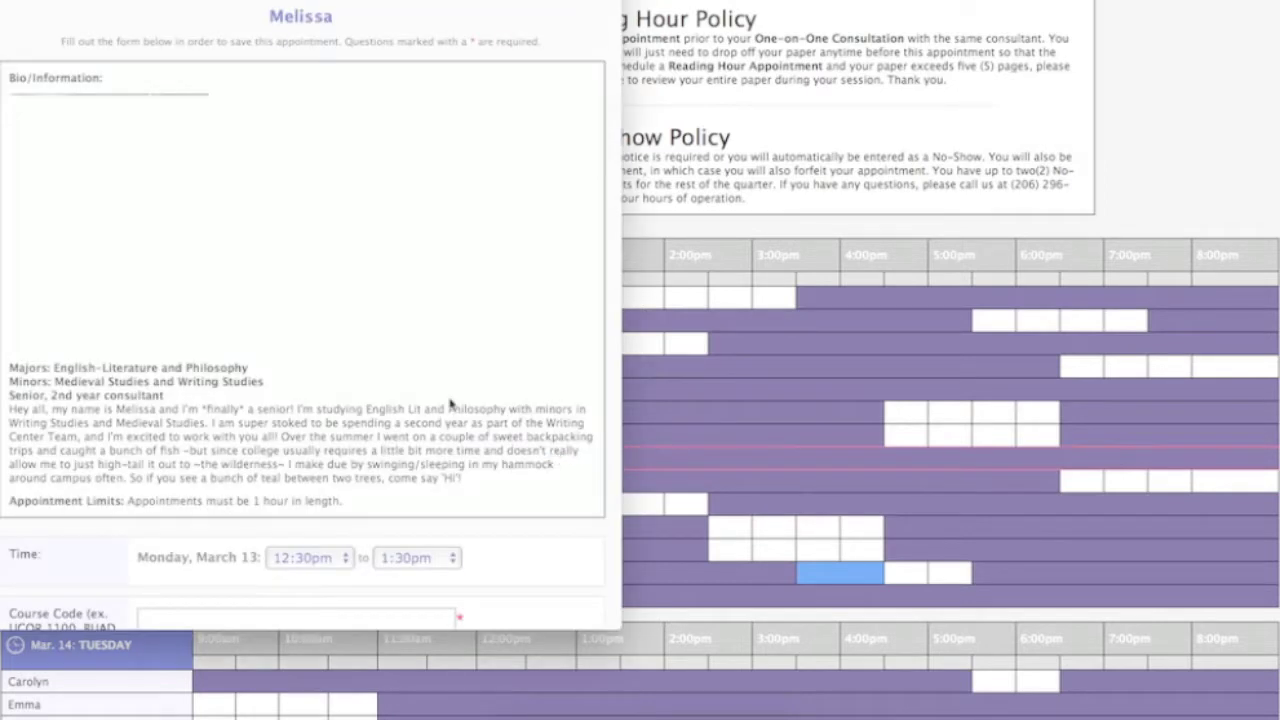
# - Scroll down through the appointment form's questions to the Save Appointment button
pyautogui.scroll(-3, 450, 404)
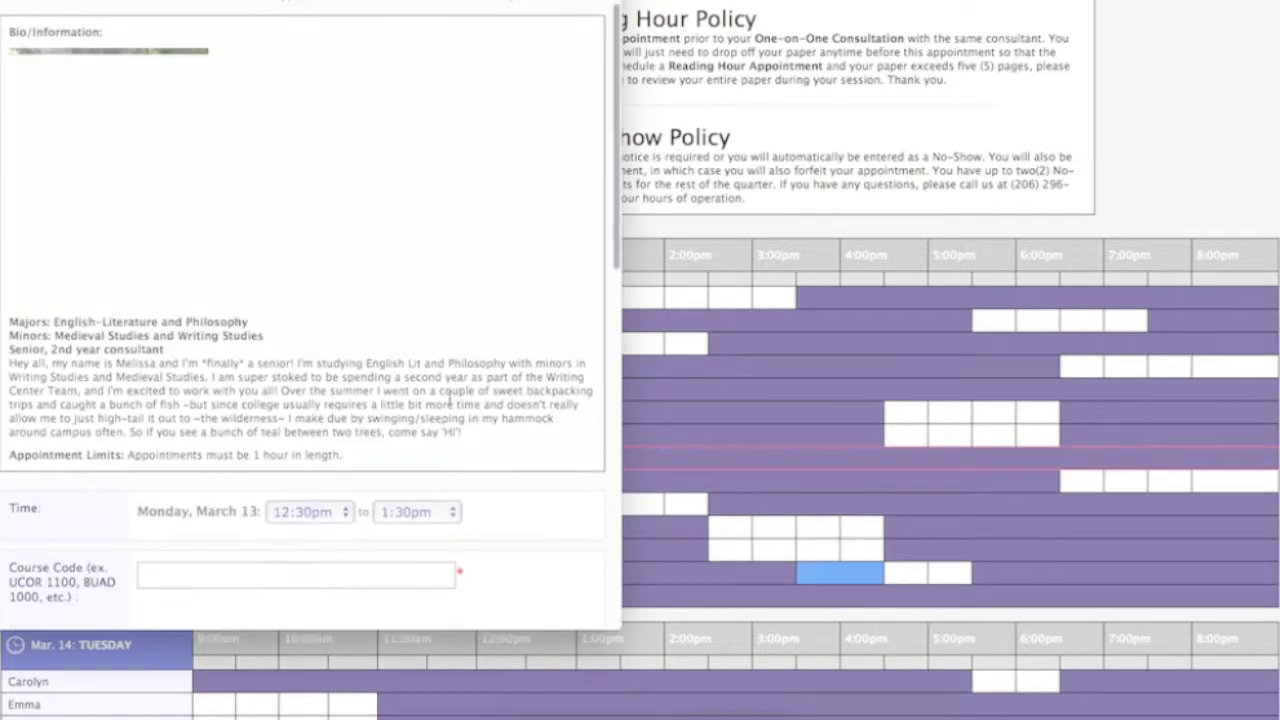
pyautogui.scroll(-2, 451, 398)
pyautogui.scroll(-1, 451, 397)
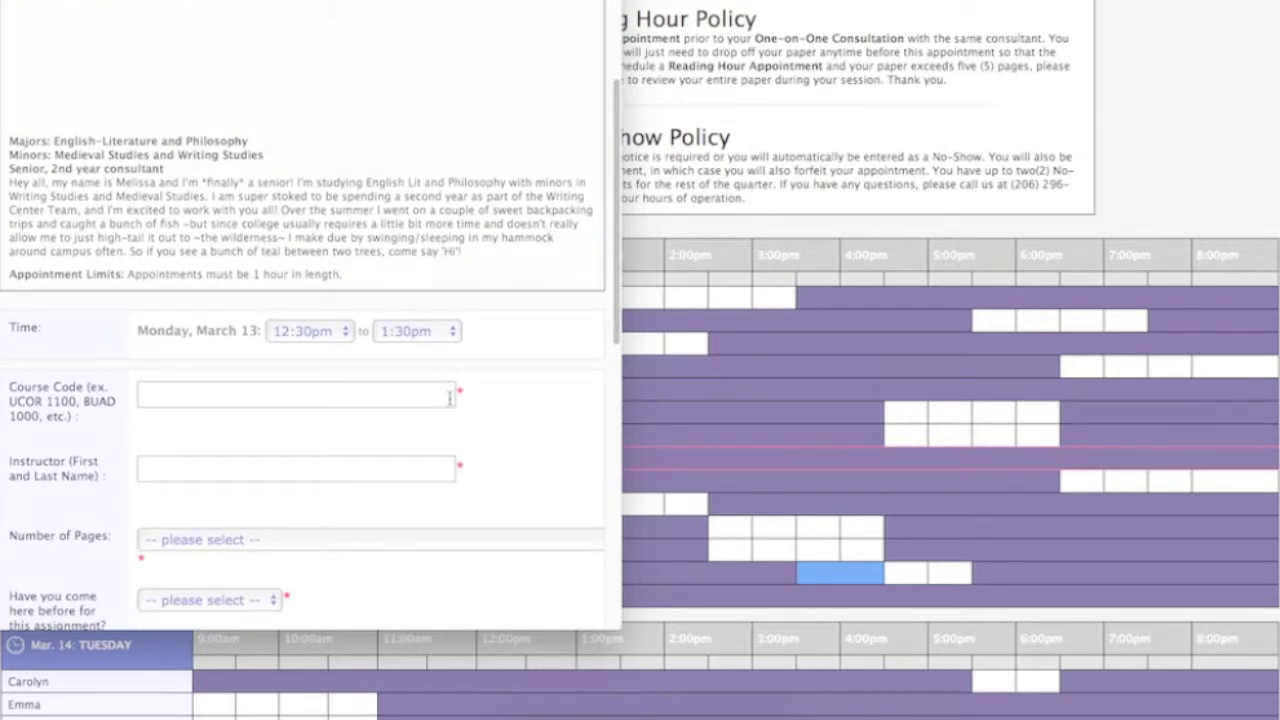
pyautogui.scroll(-2, 450, 398)
pyautogui.scroll(-1, 450, 398)
pyautogui.scroll(-1, 450, 398)
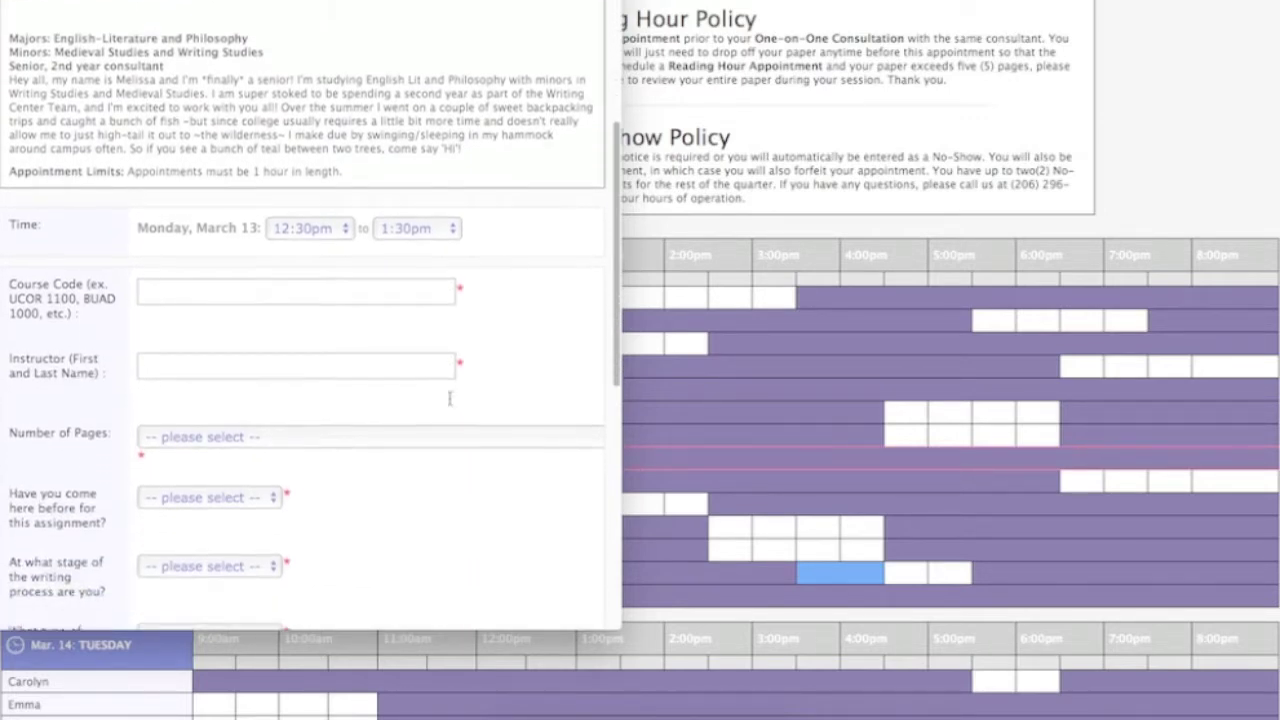
pyautogui.scroll(-2, 450, 400)
pyautogui.scroll(-2, 450, 404)
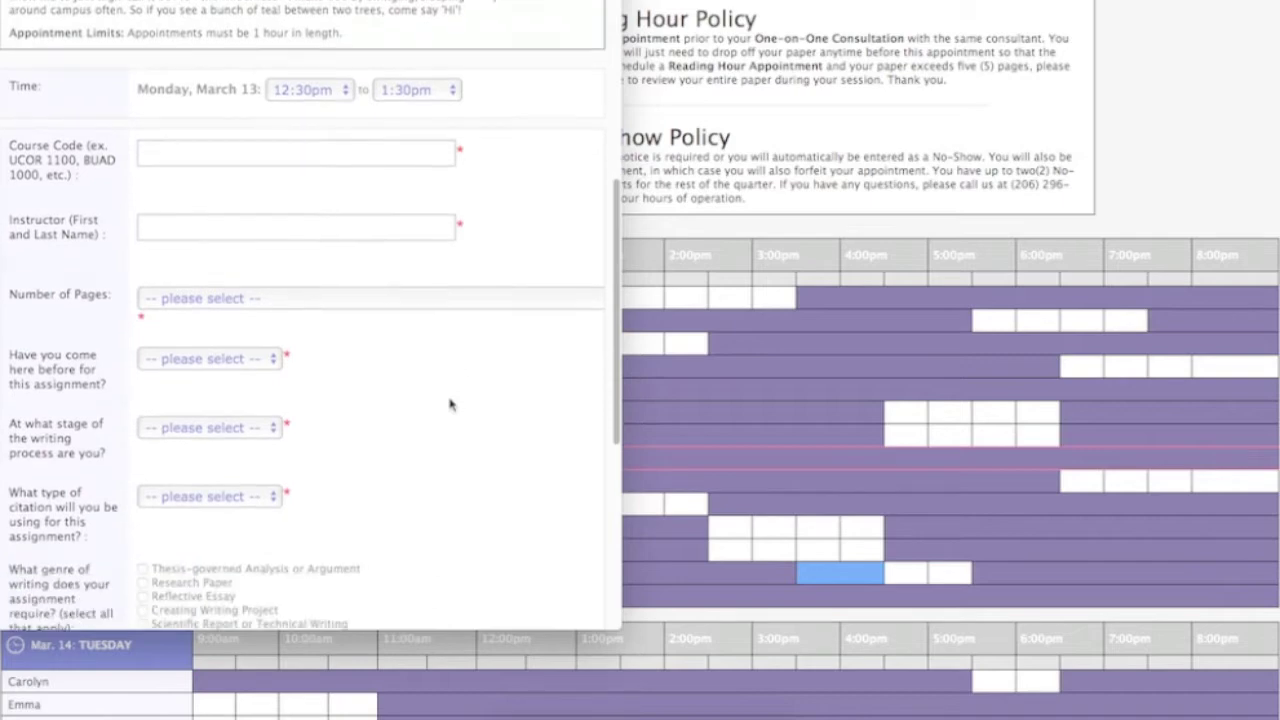
pyautogui.scroll(-1, 450, 404)
pyautogui.scroll(-1, 450, 404)
pyautogui.scroll(-1, 450, 404)
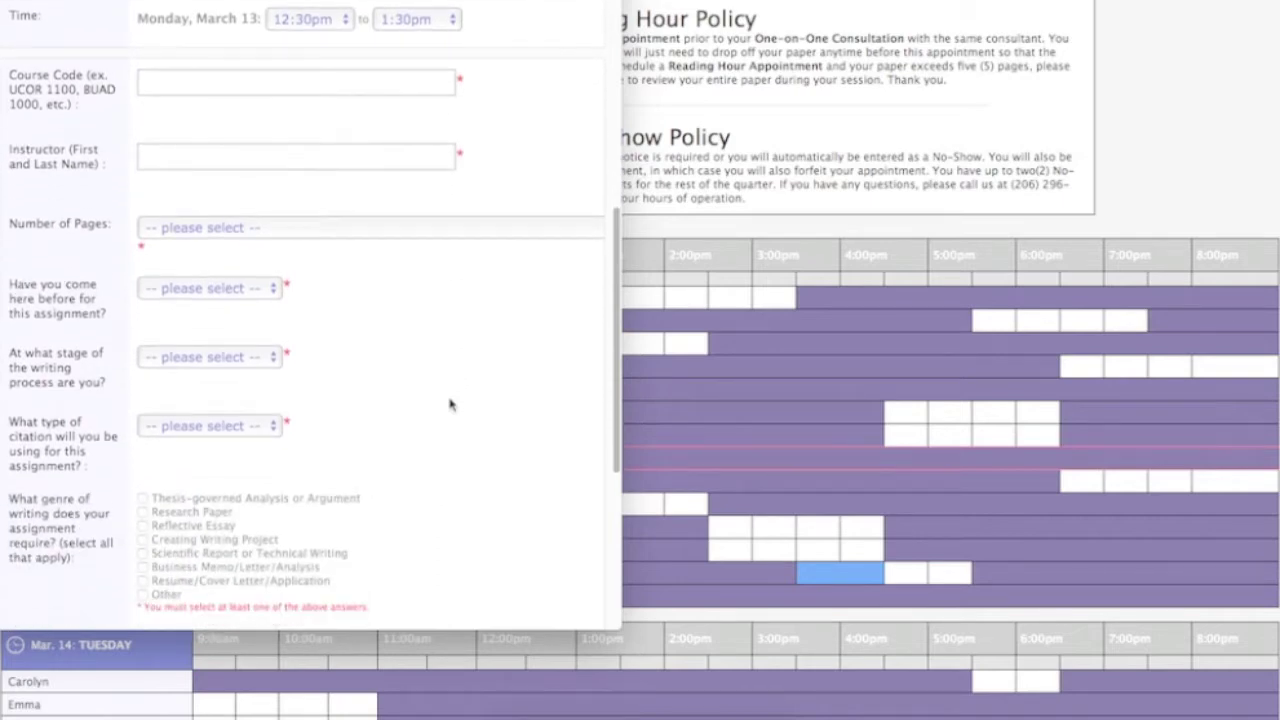
pyautogui.scroll(-1, 450, 404)
pyautogui.scroll(-1, 450, 404)
pyautogui.scroll(-2, 450, 404)
pyautogui.scroll(-1, 450, 404)
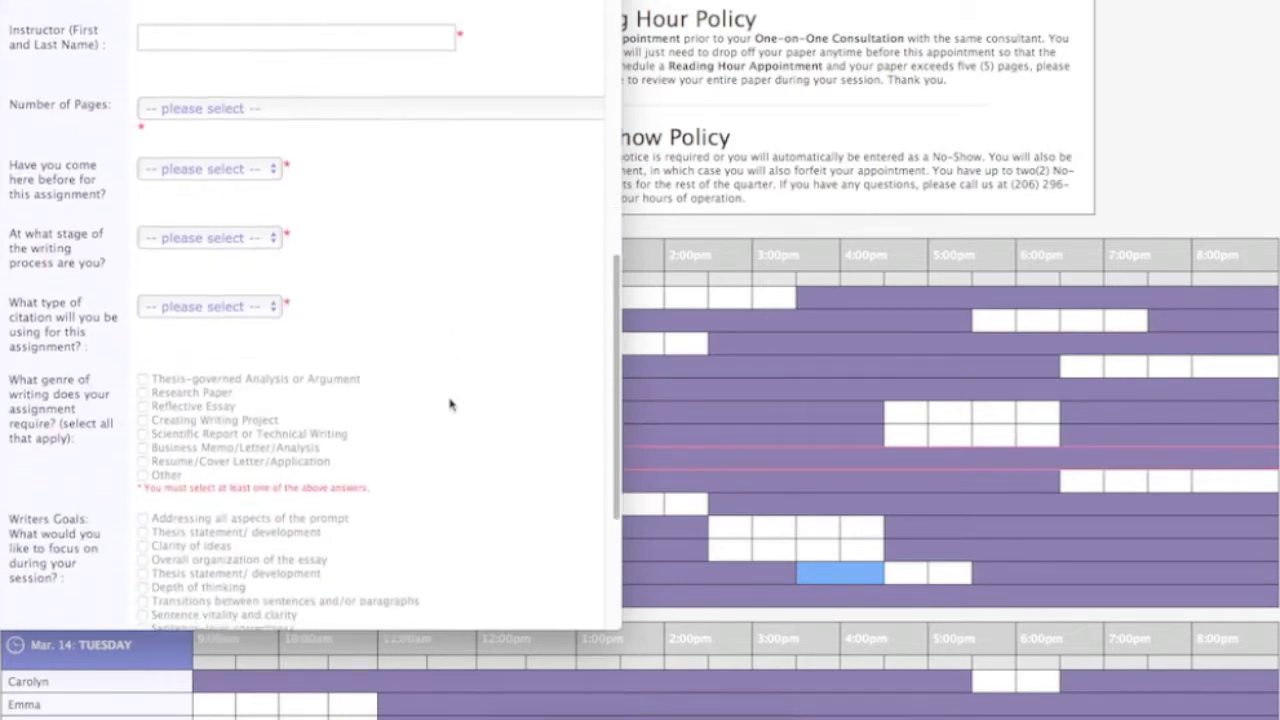
pyautogui.scroll(-2, 450, 404)
pyautogui.scroll(-2, 450, 404)
pyautogui.scroll(-1, 450, 404)
pyautogui.scroll(-2, 450, 404)
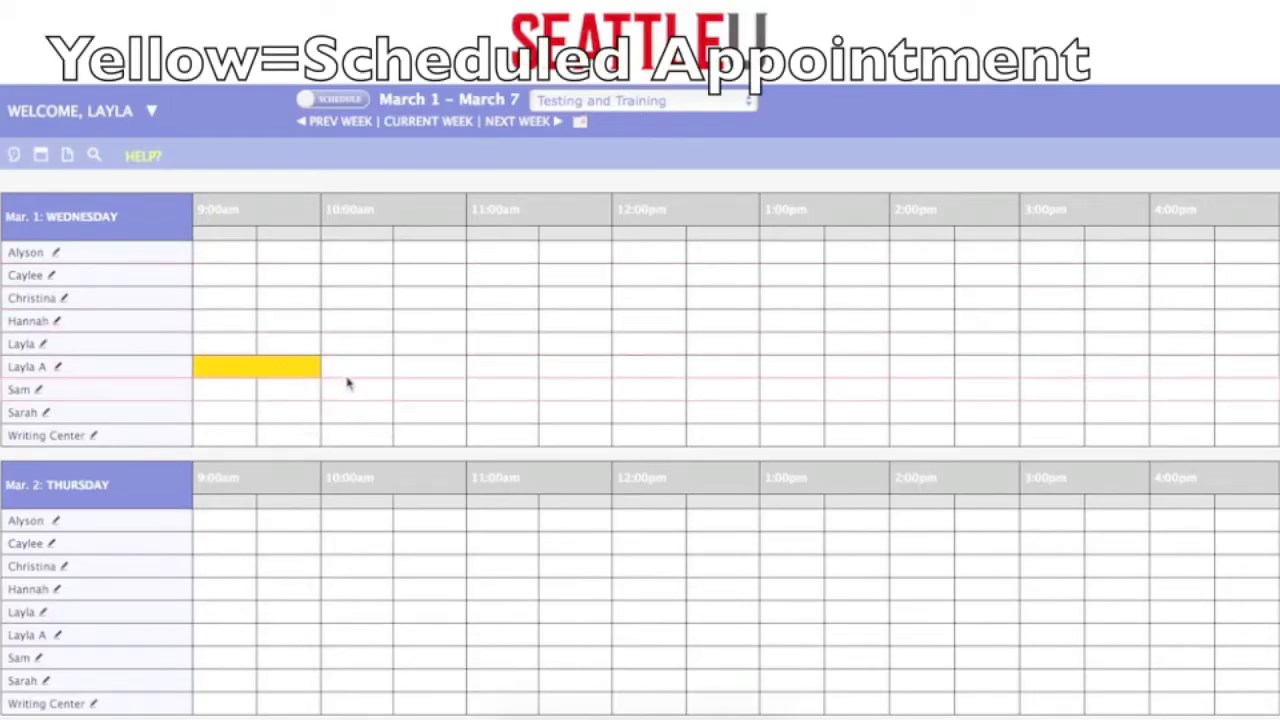
# - Open the Wednesday, March 1 9:00am appointment and review its form
pyautogui.click(305, 372)
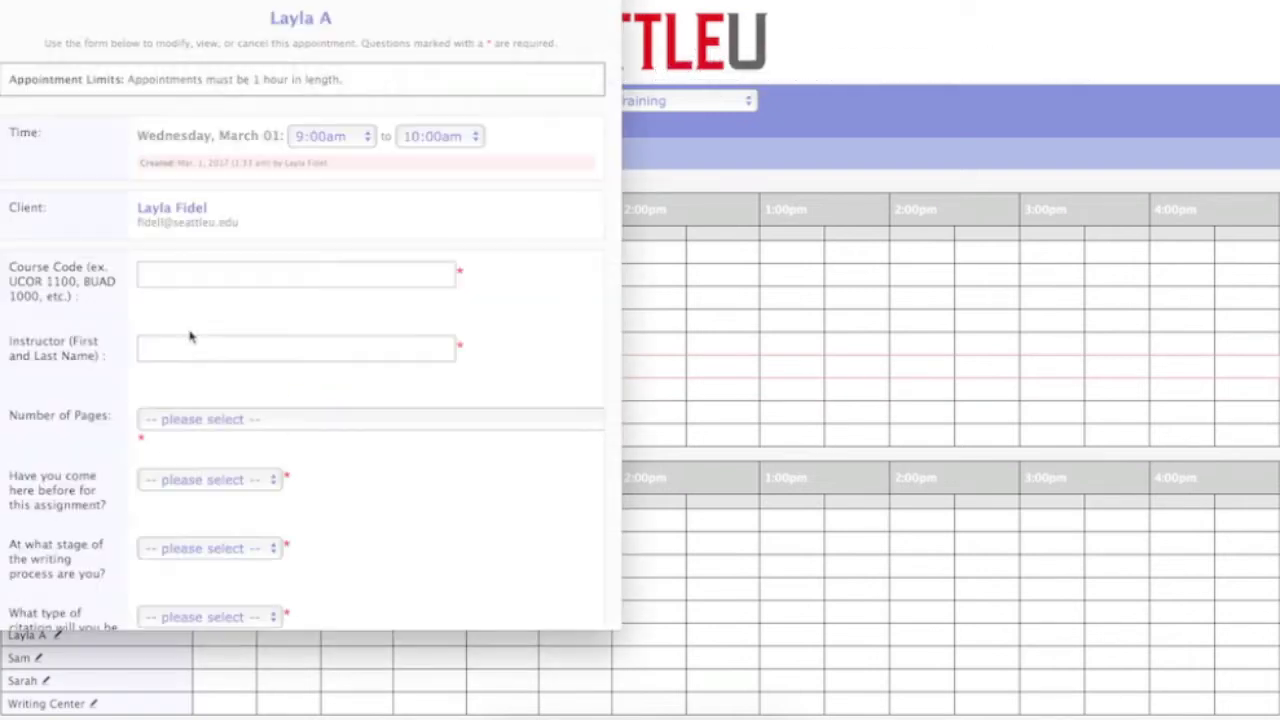
pyautogui.scroll(-1, 359, 268)
pyautogui.scroll(-4, 359, 268)
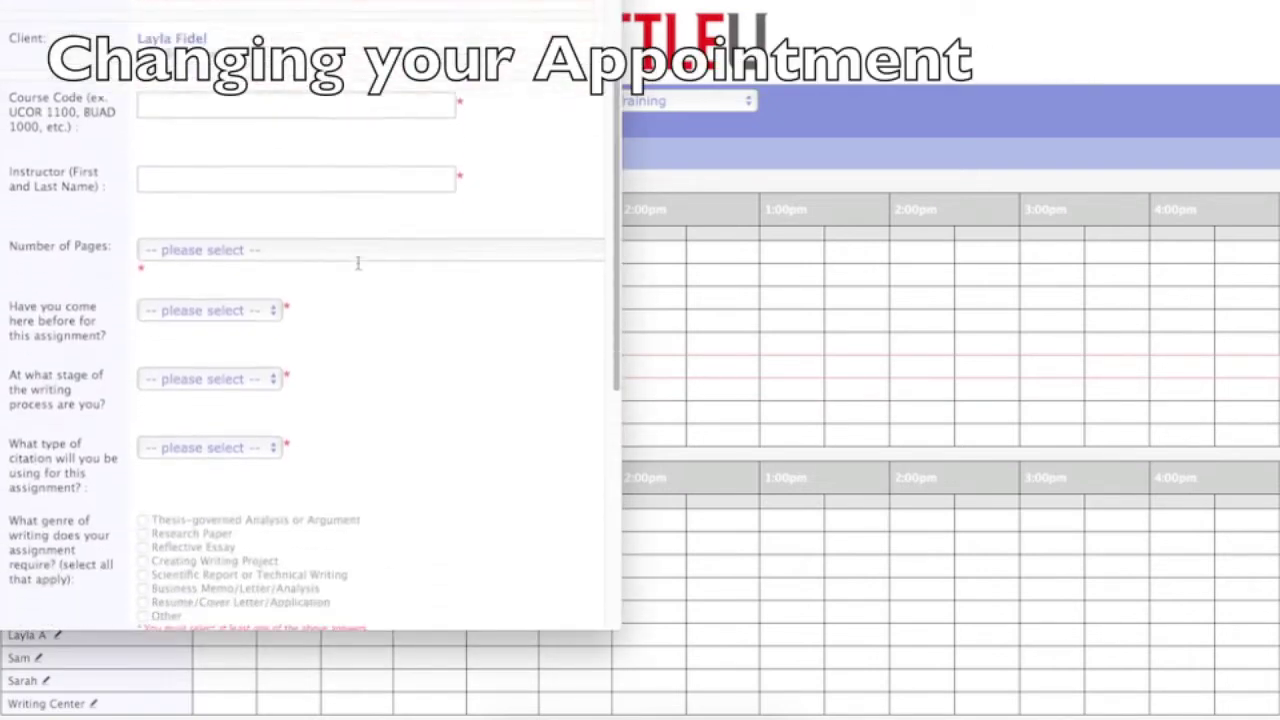
pyautogui.scroll(-1, 359, 268)
pyautogui.scroll(-1, 359, 268)
pyautogui.scroll(-1, 359, 268)
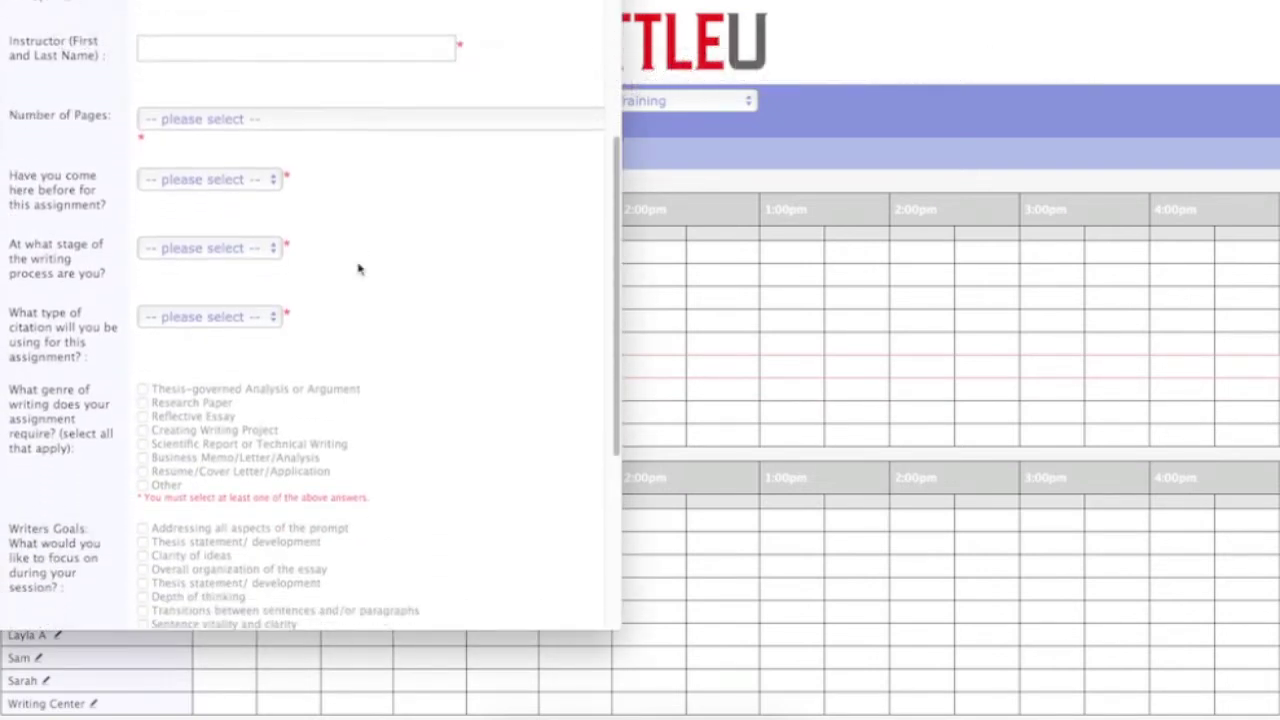
pyautogui.scroll(-1, 359, 268)
pyautogui.scroll(3, 358, 267)
pyautogui.scroll(4, 358, 268)
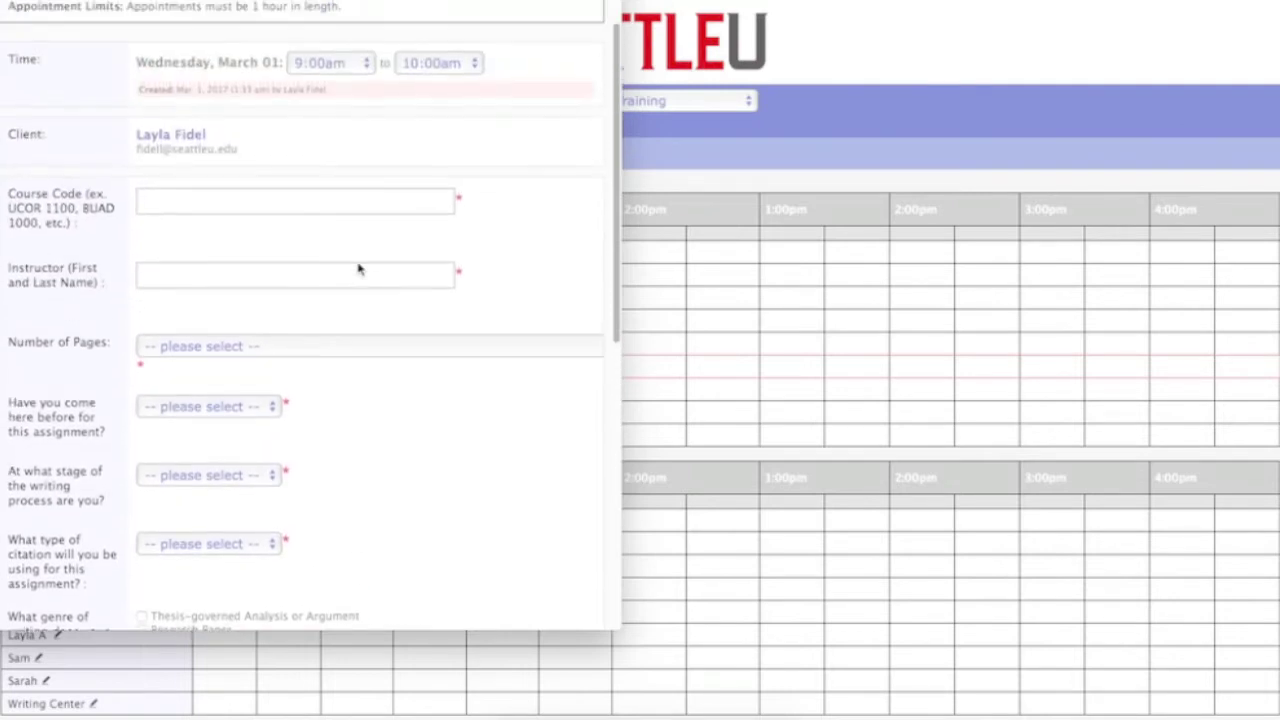
# - Check the start-time options without changing them, then cancel the appointment and close the confirmation
pyautogui.click(338, 64)
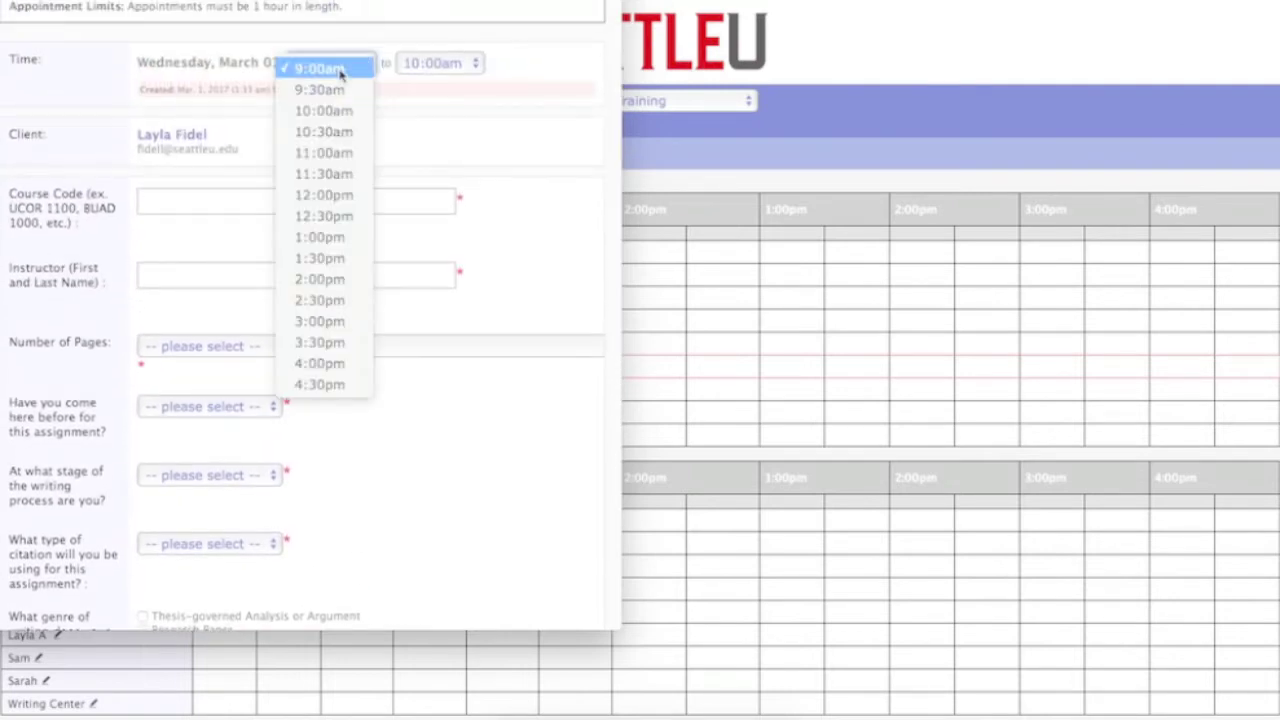
pyautogui.click(417, 480)
pyautogui.scroll(-2, 420, 502)
pyautogui.scroll(-10, 420, 502)
pyautogui.scroll(-2, 400, 540)
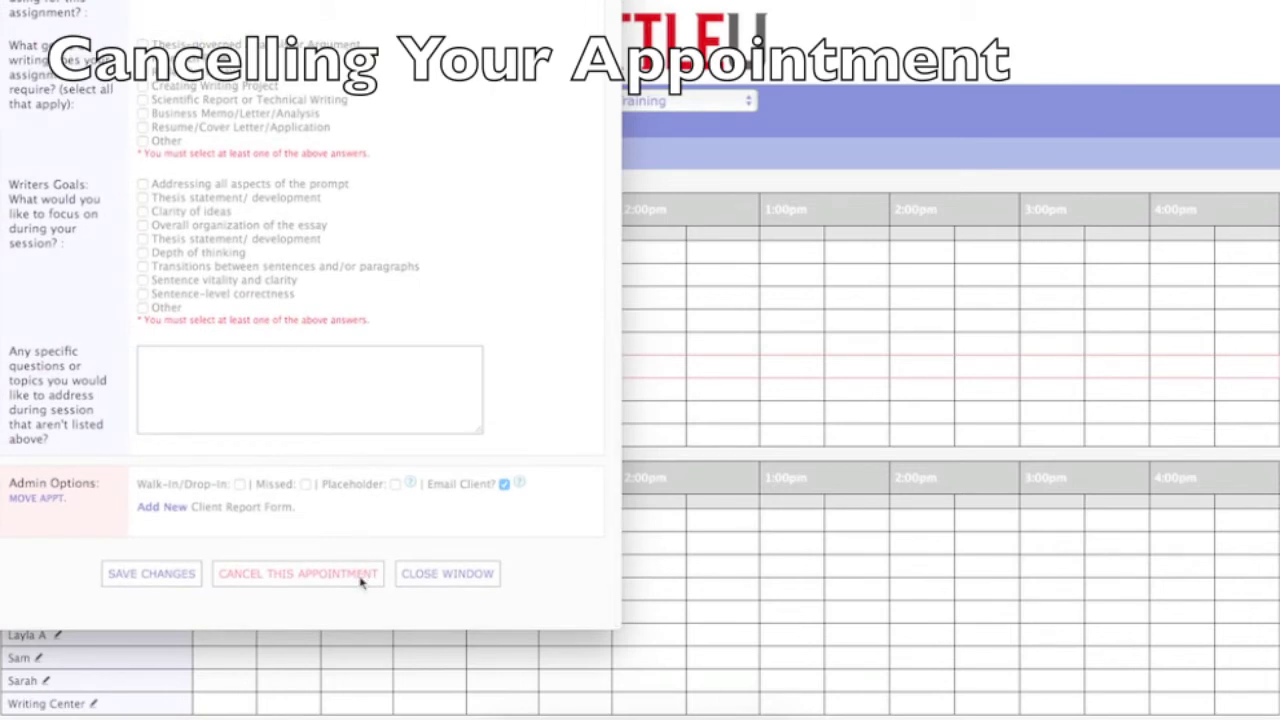
pyautogui.click(340, 574)
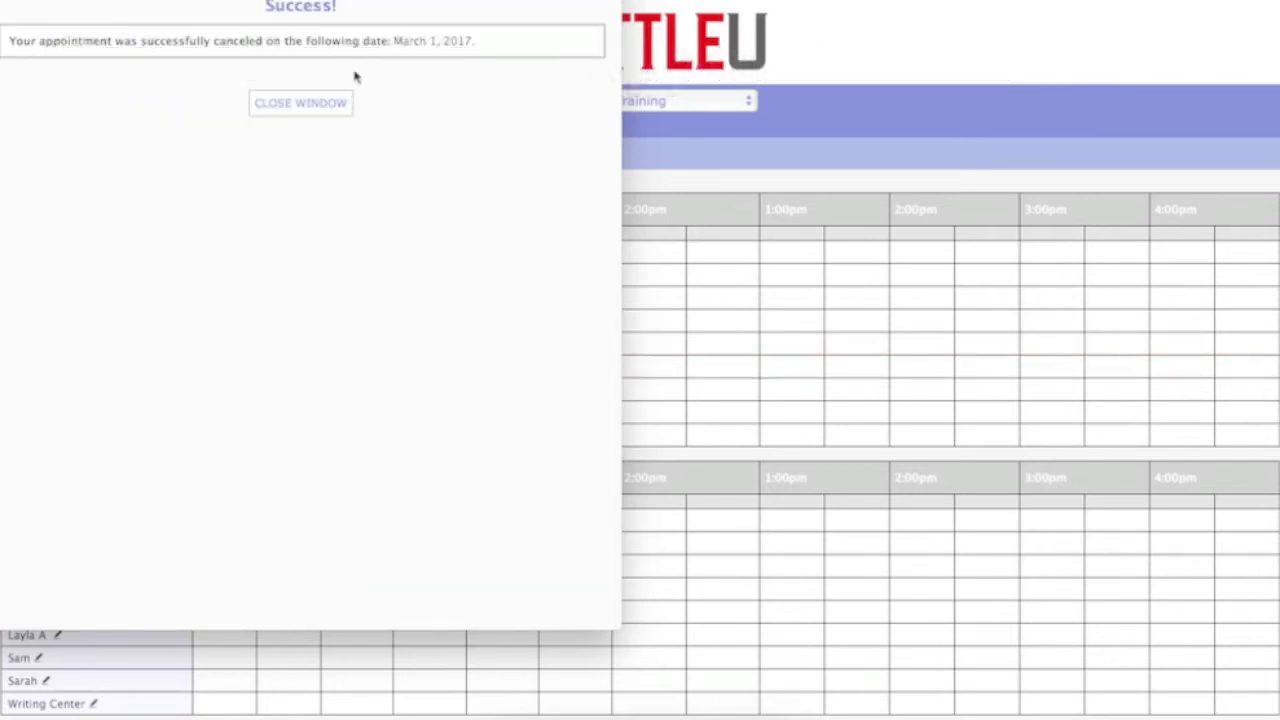
pyautogui.click(316, 108)
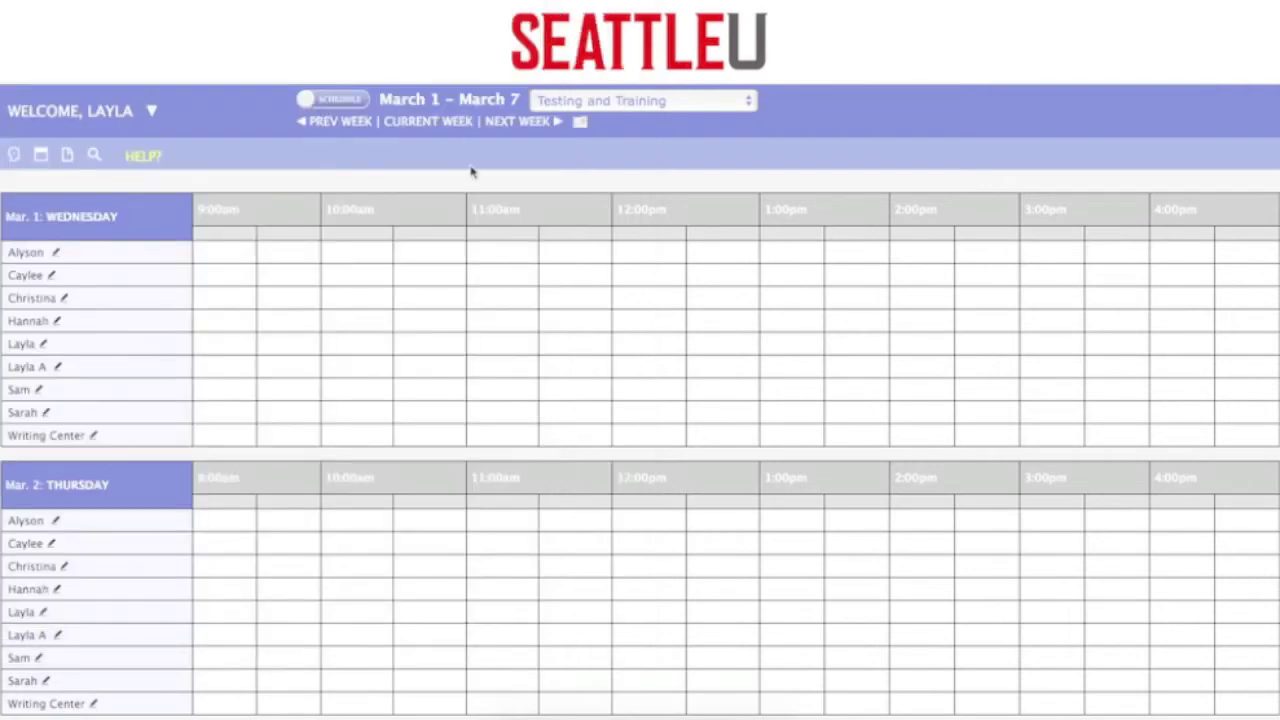
# - Move to the March 8 – March 14 week and open the account menu for logging out
pyautogui.click(521, 126)
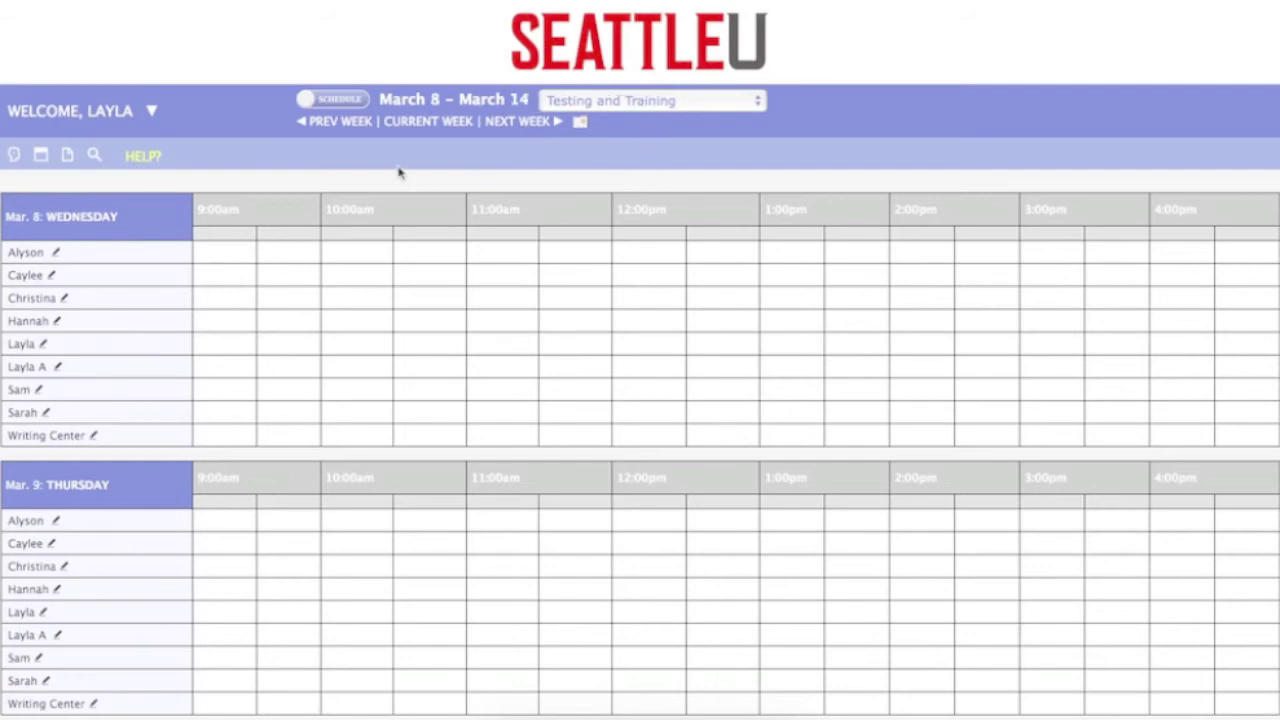
pyautogui.click(150, 111)
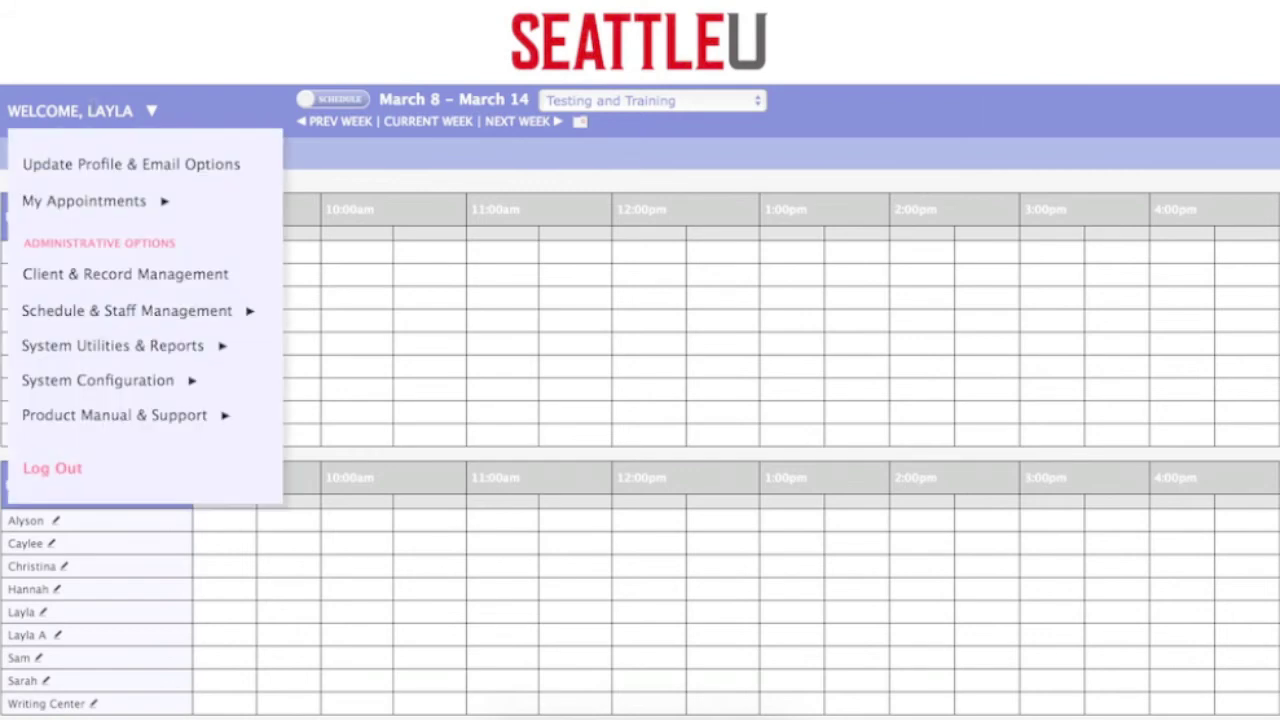